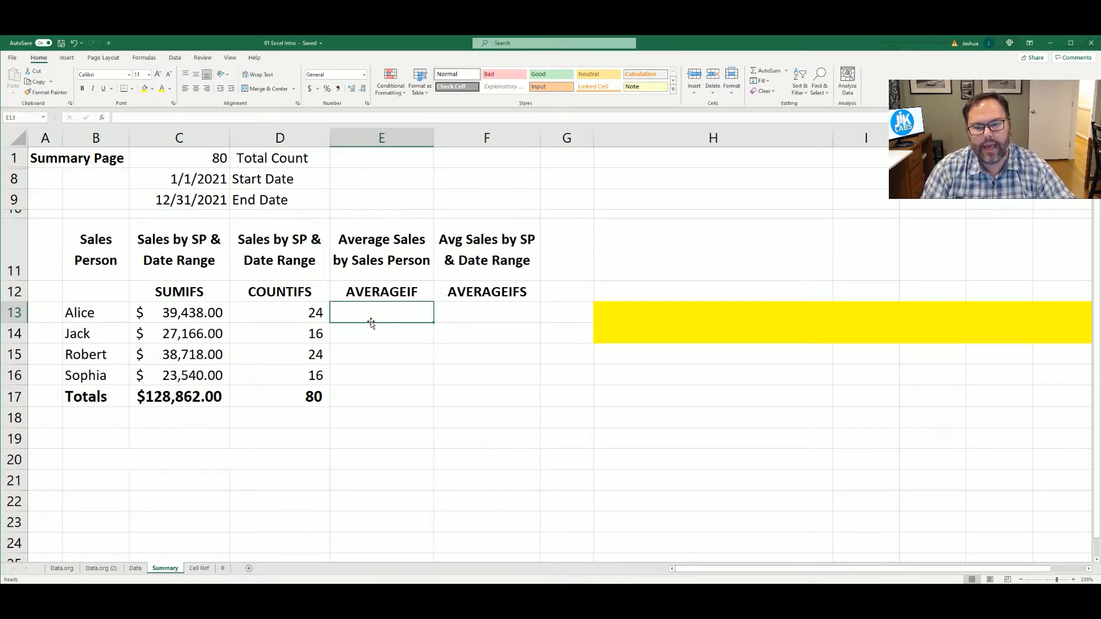
{"action": "type", "text": "="}
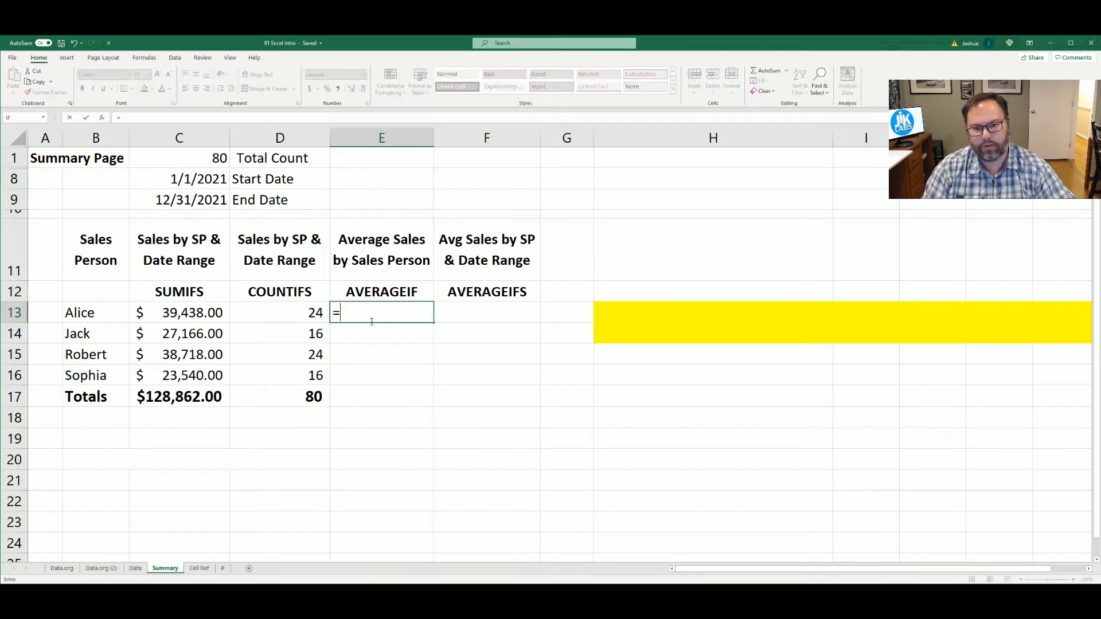
{"action": "type", "text": "AV"}
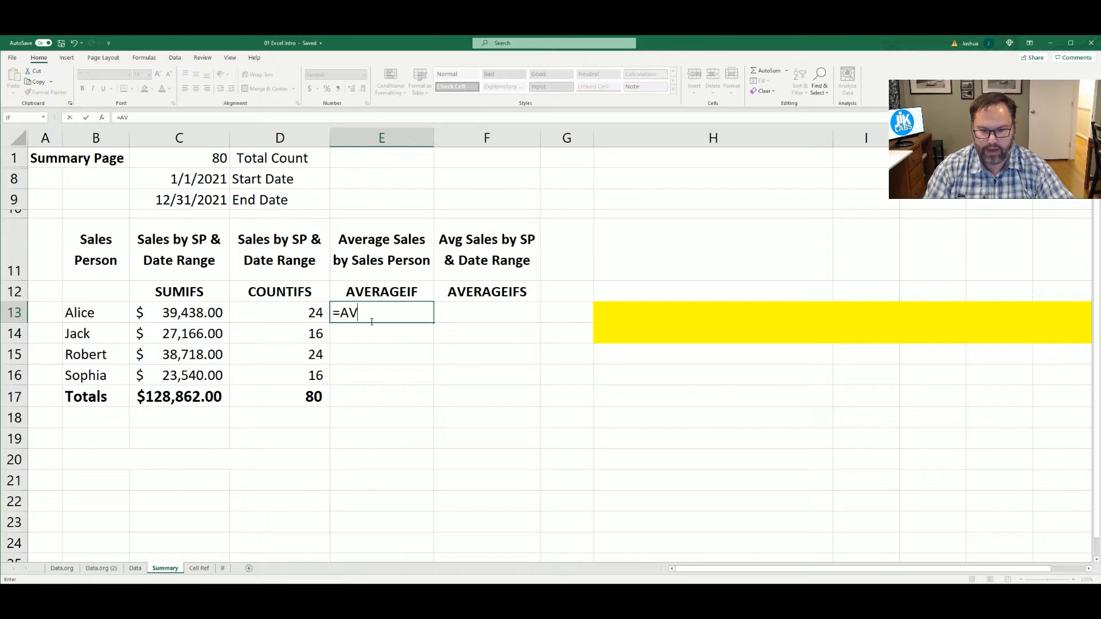
{"action": "type", "text": "ERAGEIF"}
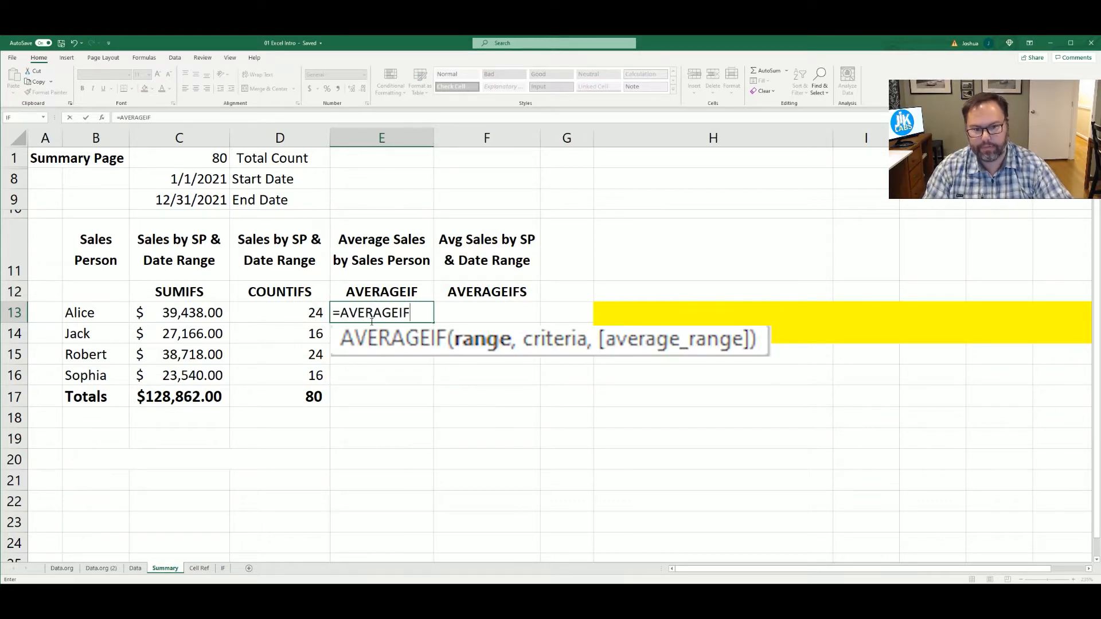
{"action": "type", "text": "("}
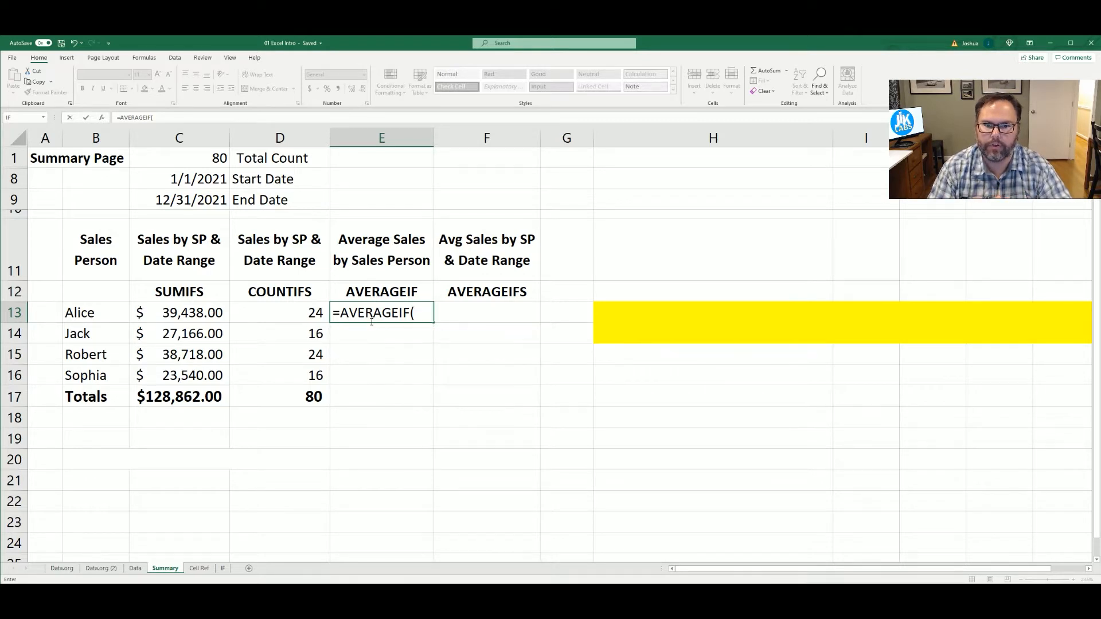
{"action": "key", "text": "Escape"}
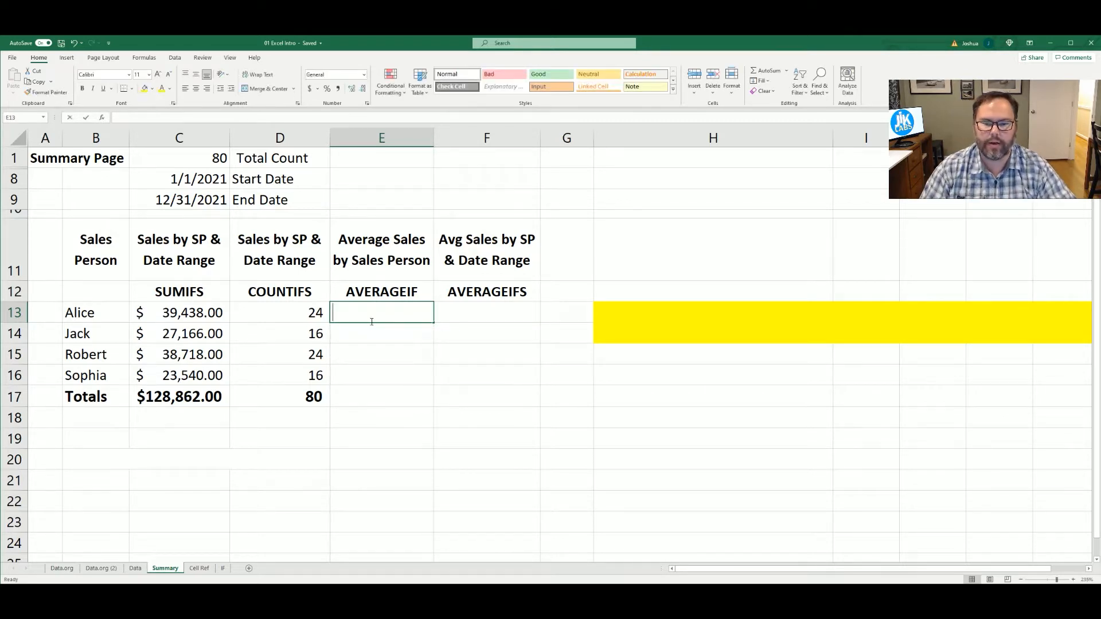
Begin an AVERAGEIF formula in cell E13 with the named range Sales_Person as its range argument
{"action": "type", "text": "=A"}
{"action": "key", "text": "BackSpace"}
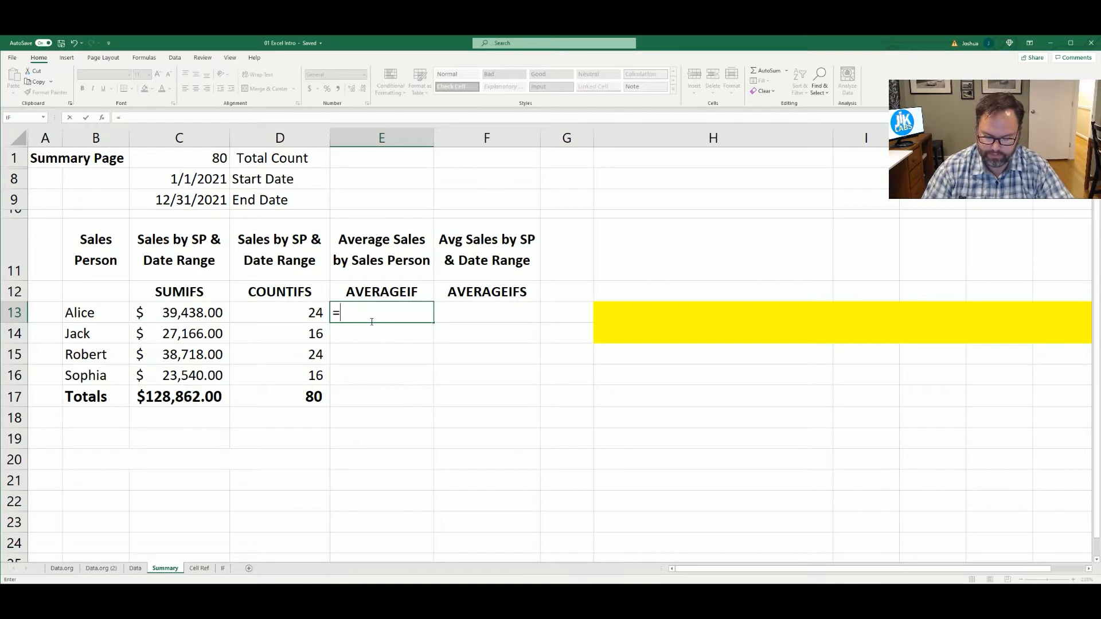
{"action": "type", "text": "averageif("}
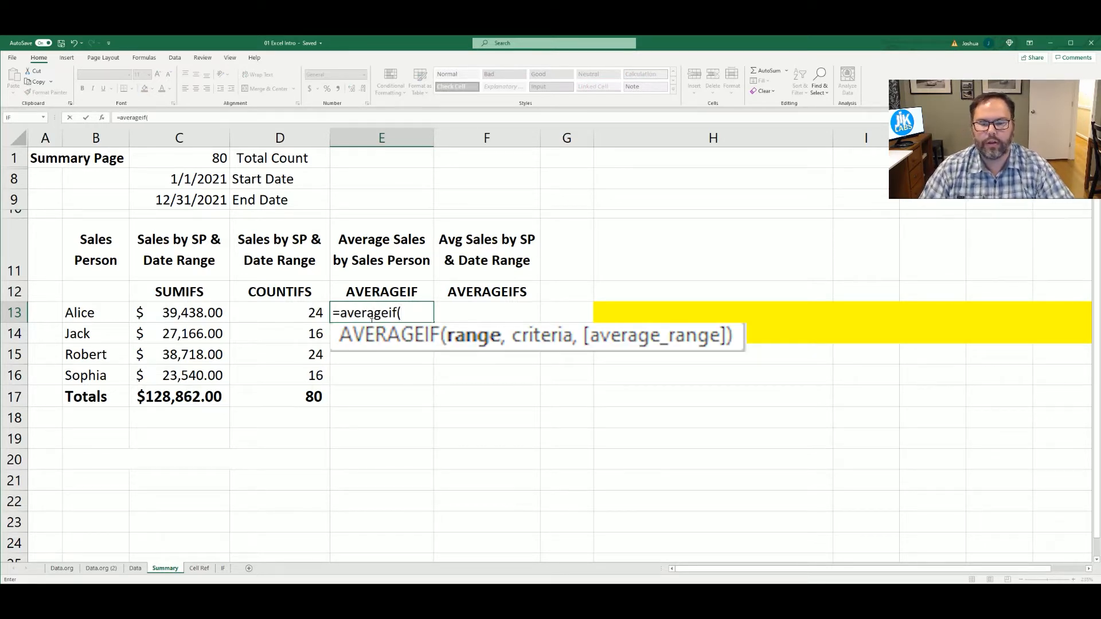
{"action": "type", "text": "s"}
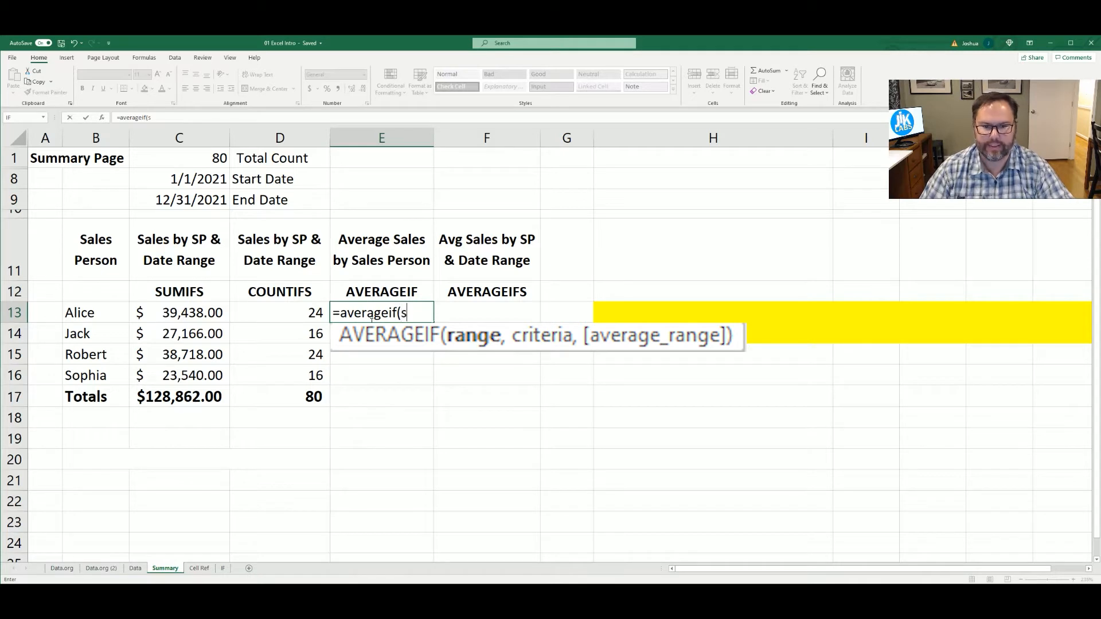
{"action": "type", "text": "a"}
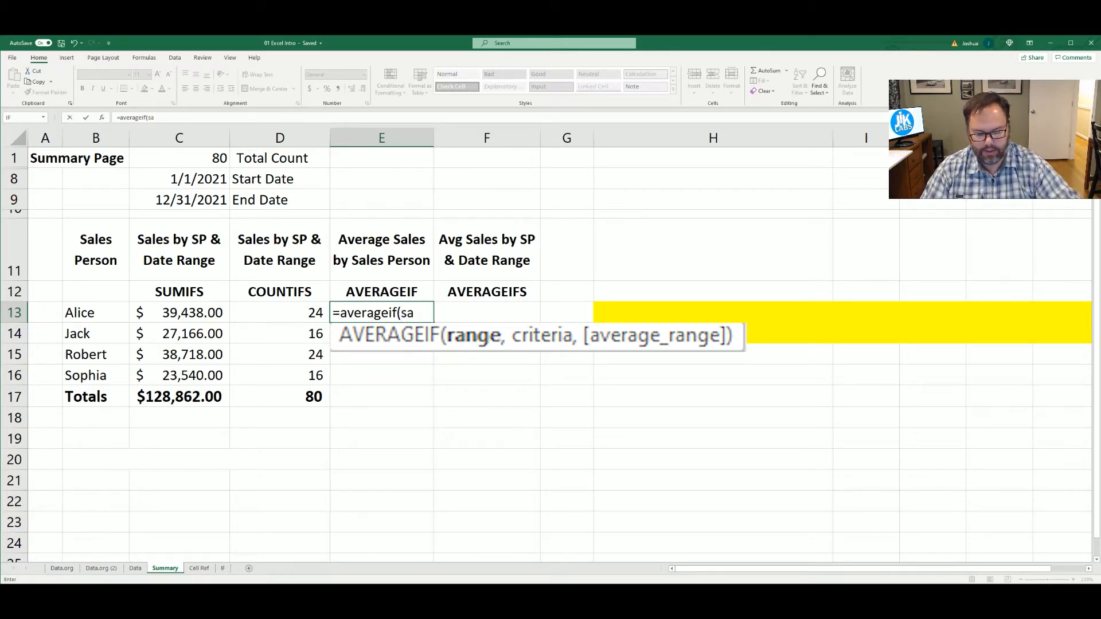
{"action": "key", "text": "Tab"}
{"action": "type", "text": ","}
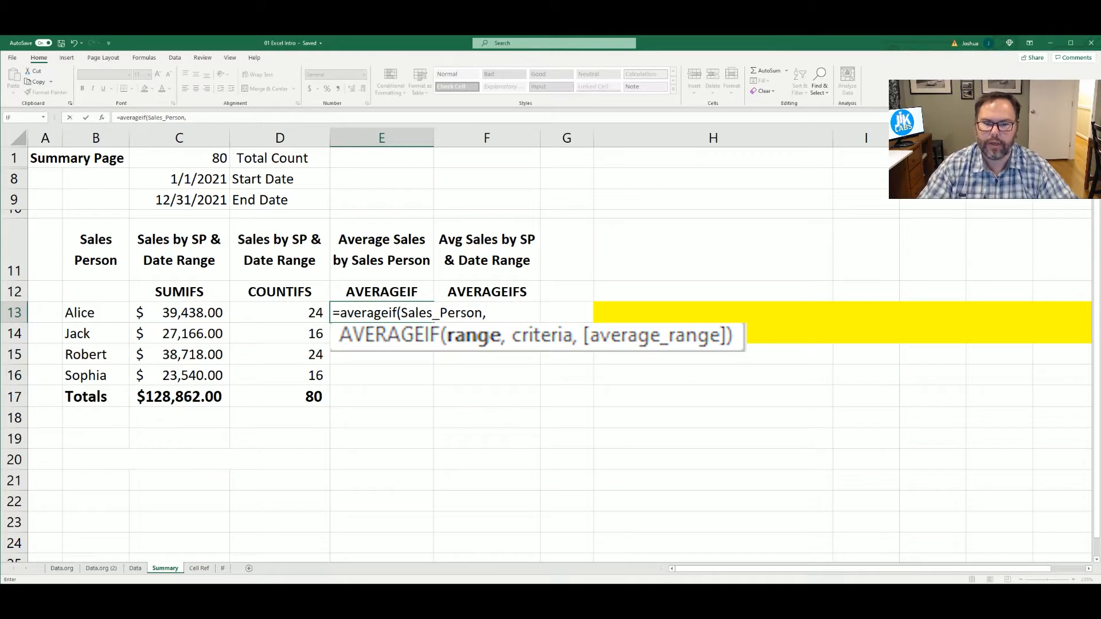
Add cell B13 as the criteria of the E13 formula, locking only the column as $B13
{"action": "left_click", "coordinate": [78, 310]}
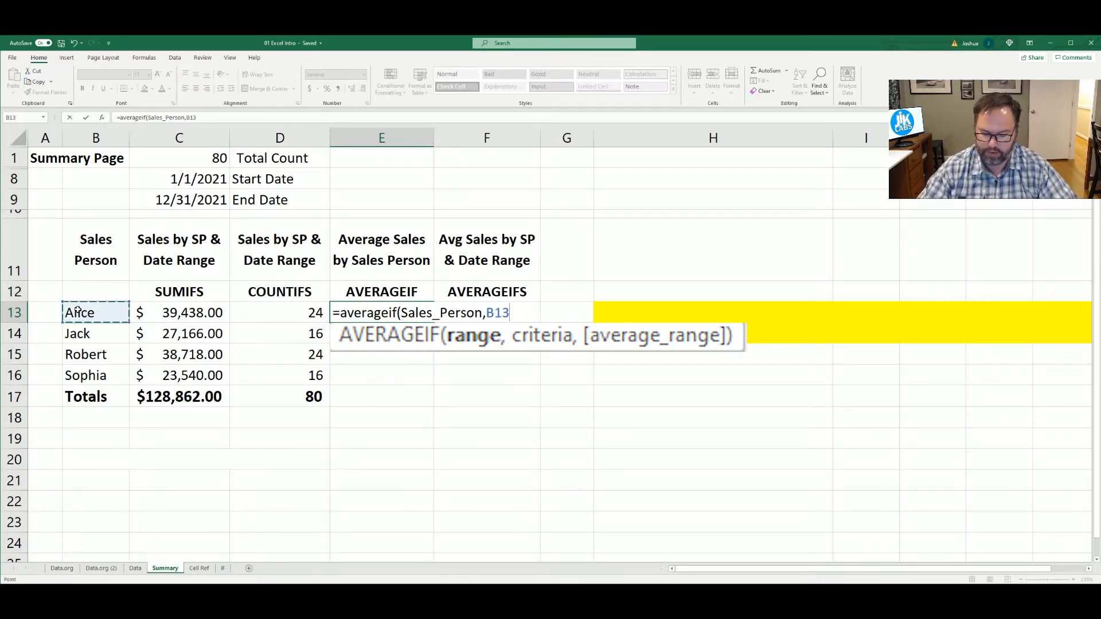
{"action": "key", "text": "F4"}
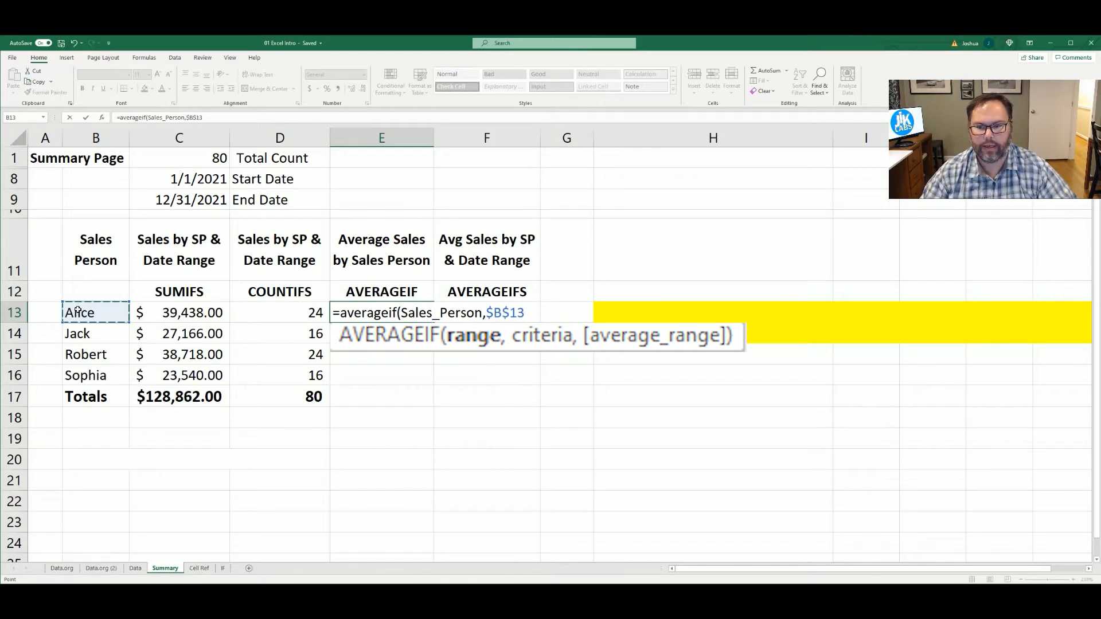
{"action": "key", "text": "F4"}
{"action": "key", "text": "F4"}
{"action": "type", "text": ","}
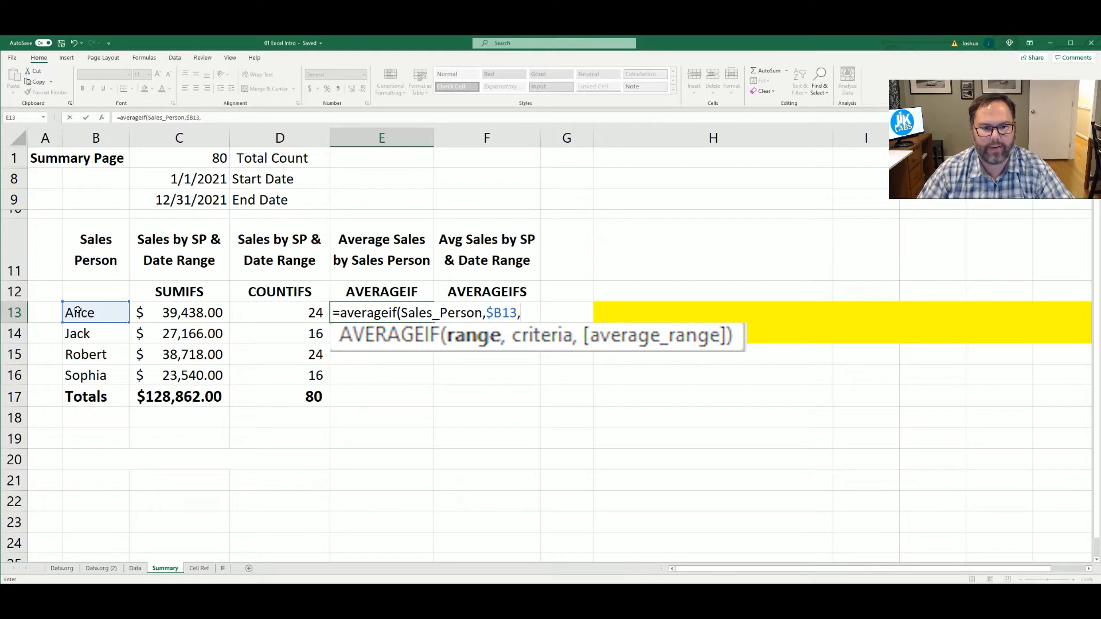
{"action": "type", "text": "sales"}
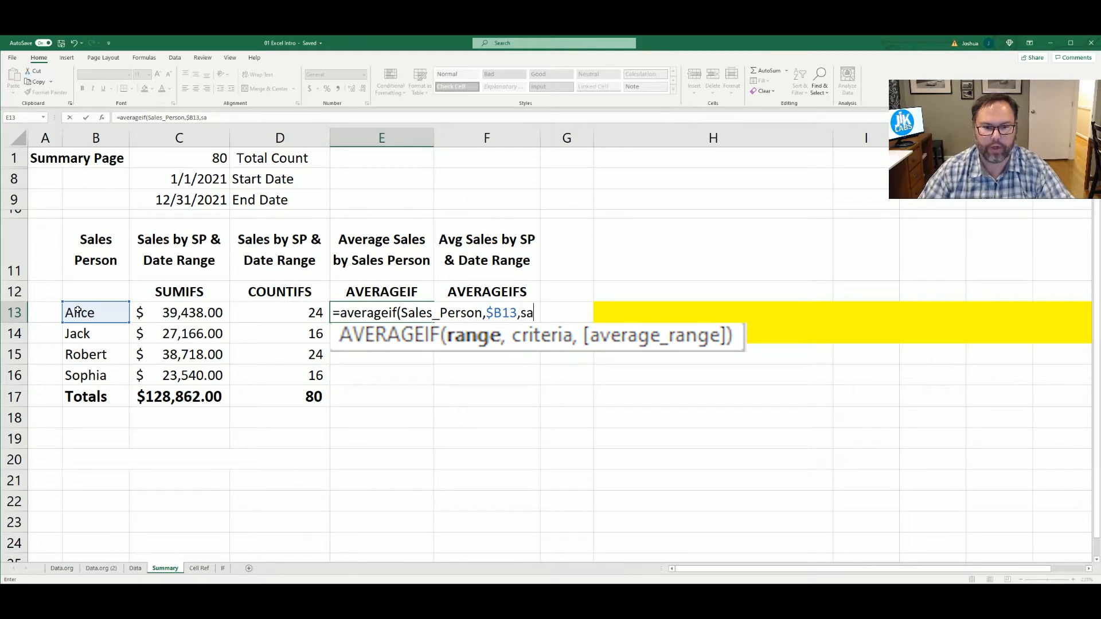
Complete the E13 formula with the named range Sales as the average range, and apply the dollar accounting format to the cell
{"action": "key", "text": "Tab"}
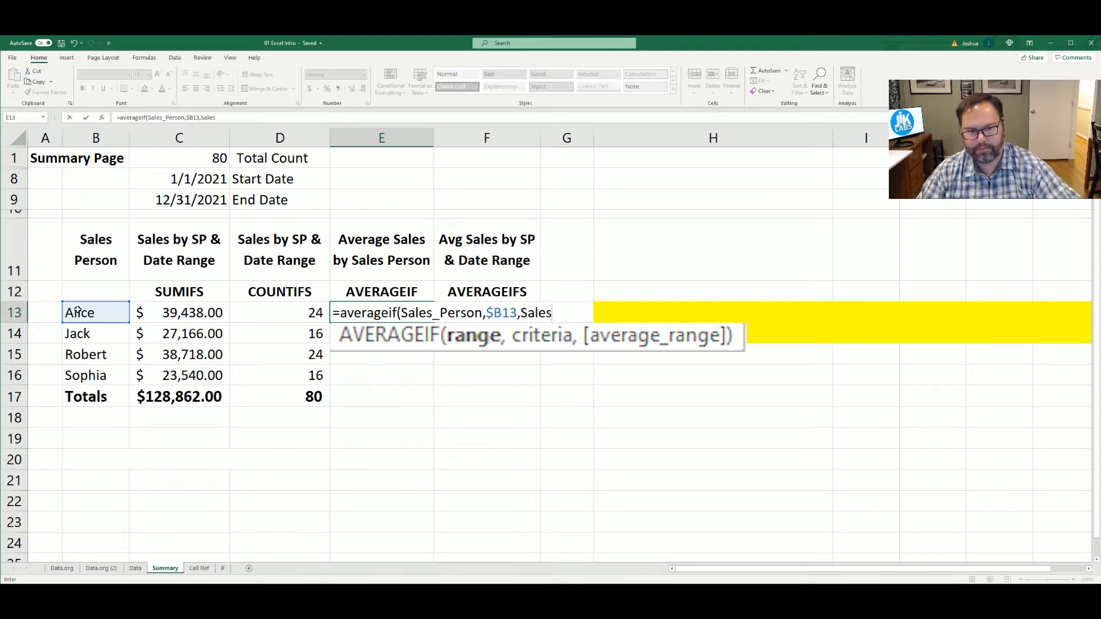
{"action": "type", "text": ")"}
{"action": "key", "text": "Return"}
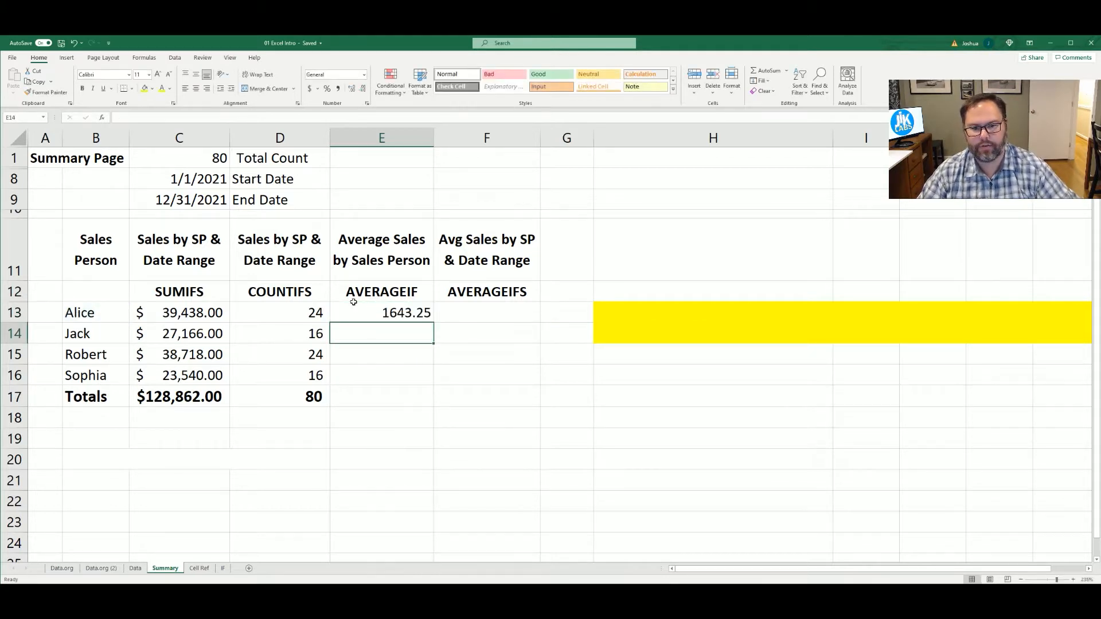
{"action": "left_click", "coordinate": [356, 306]}
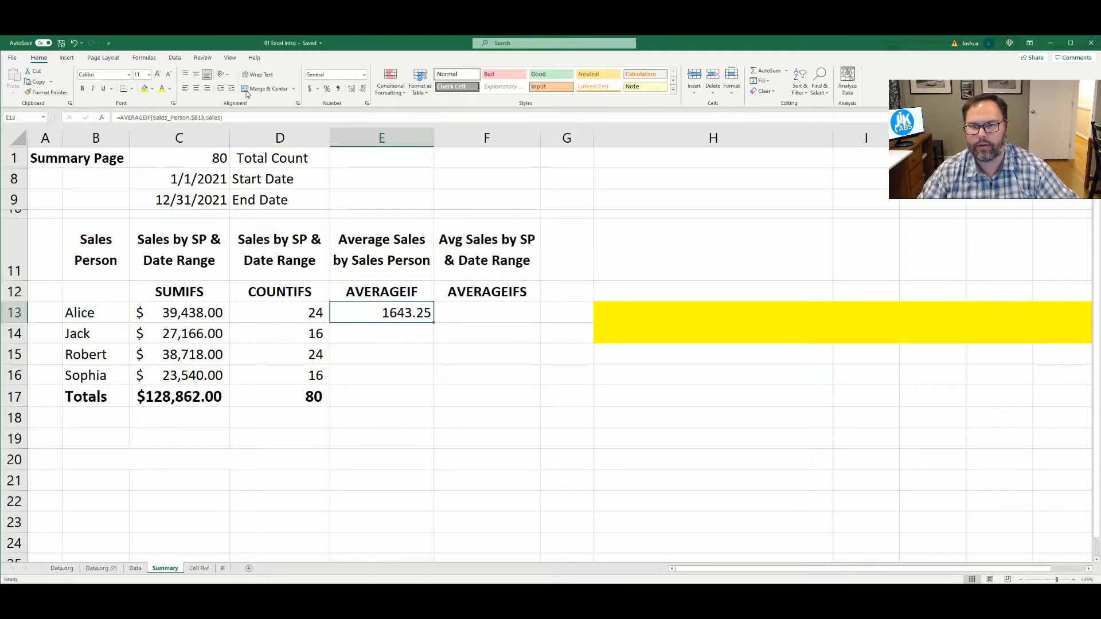
{"action": "left_click", "coordinate": [309, 89]}
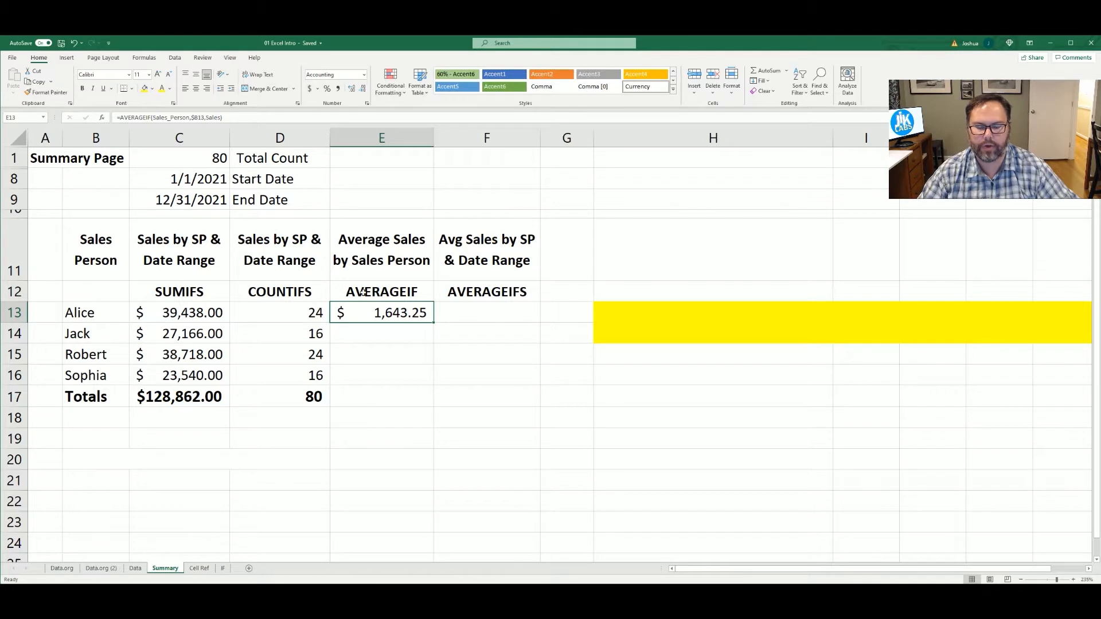
Begin an AVERAGEIF formula in cell E14 with C2:C82 on the Data sheet as its range argument
{"action": "left_click", "coordinate": [398, 334]}
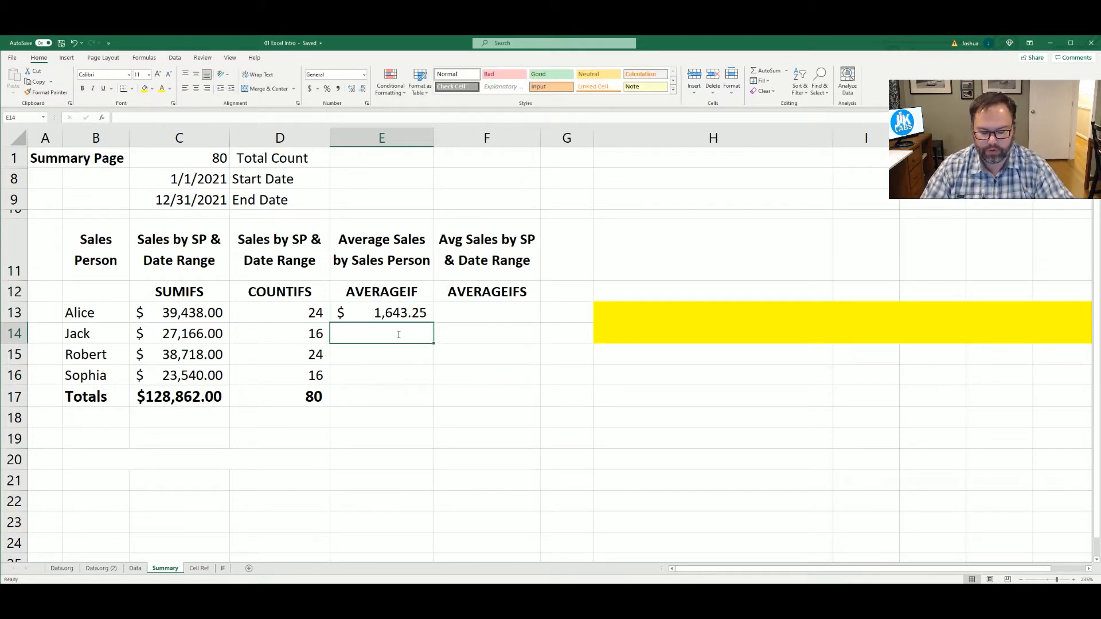
{"action": "type", "text": "=a"}
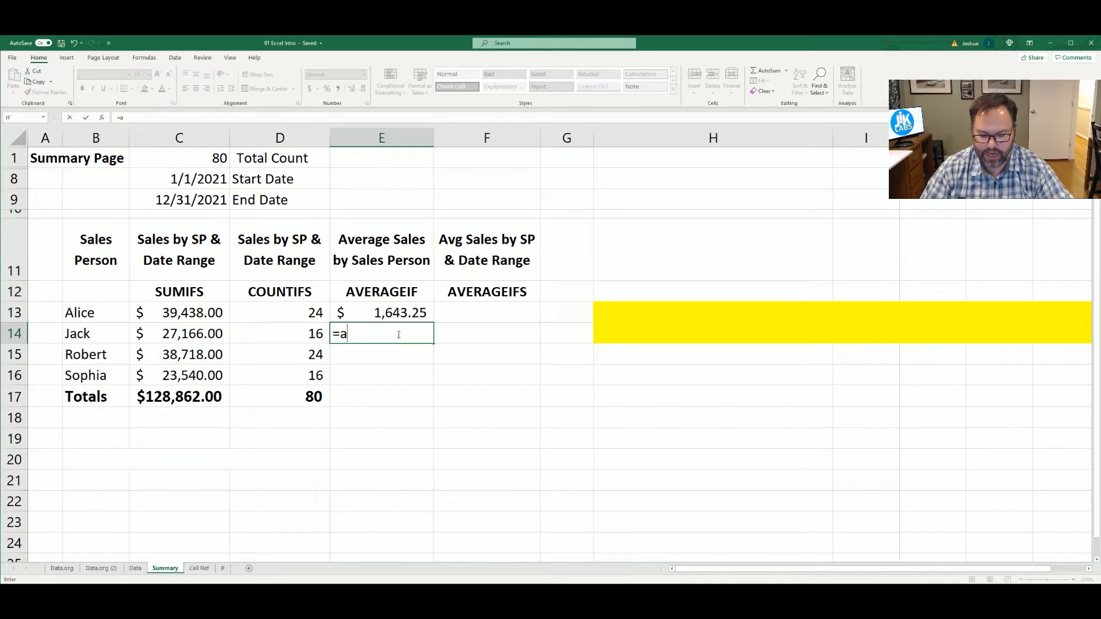
{"action": "type", "text": "ver"}
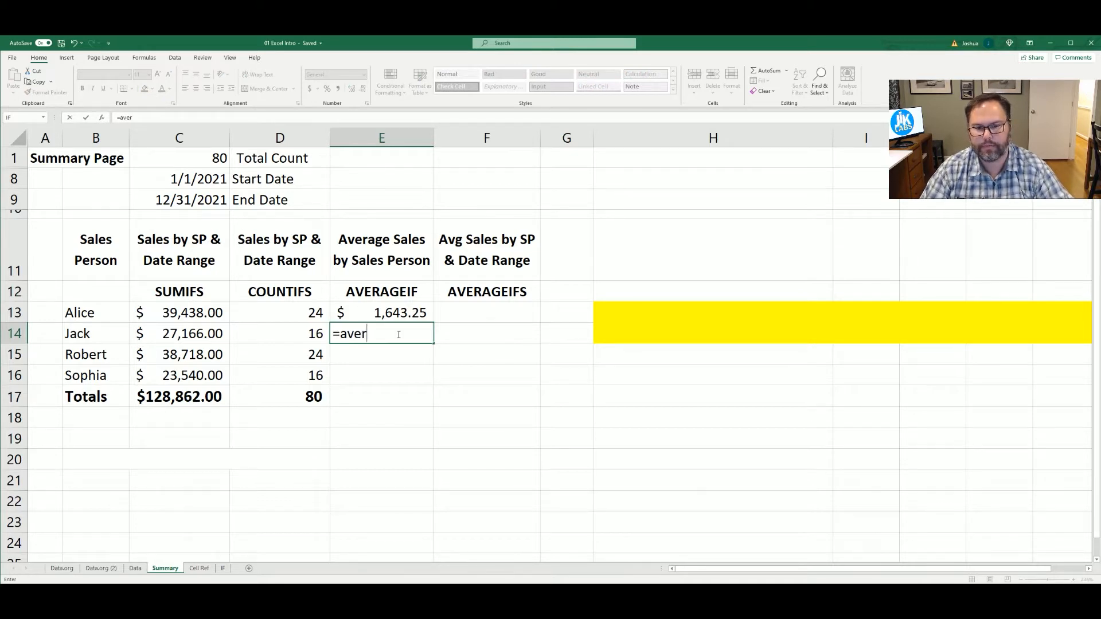
{"action": "key", "text": "Down"}
{"action": "key", "text": "Down"}
{"action": "key", "text": "Tab"}
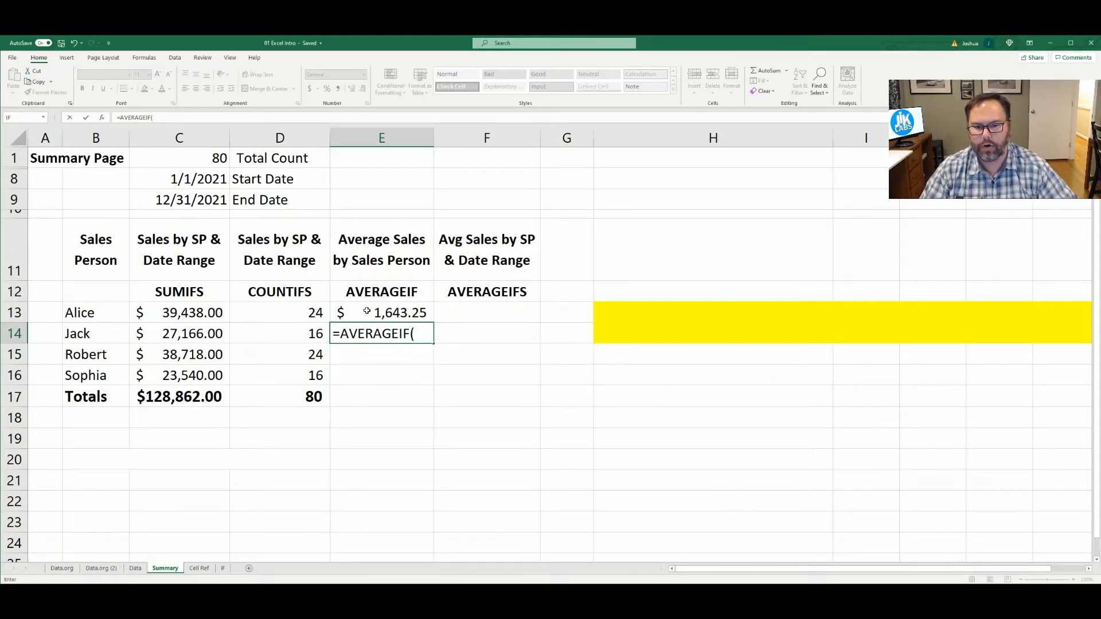
{"action": "left_click", "coordinate": [137, 569]}
{"action": "left_click", "coordinate": [212, 176]}
{"action": "key", "text": "ctrl+shift+Down"}
{"action": "type", "text": ","}
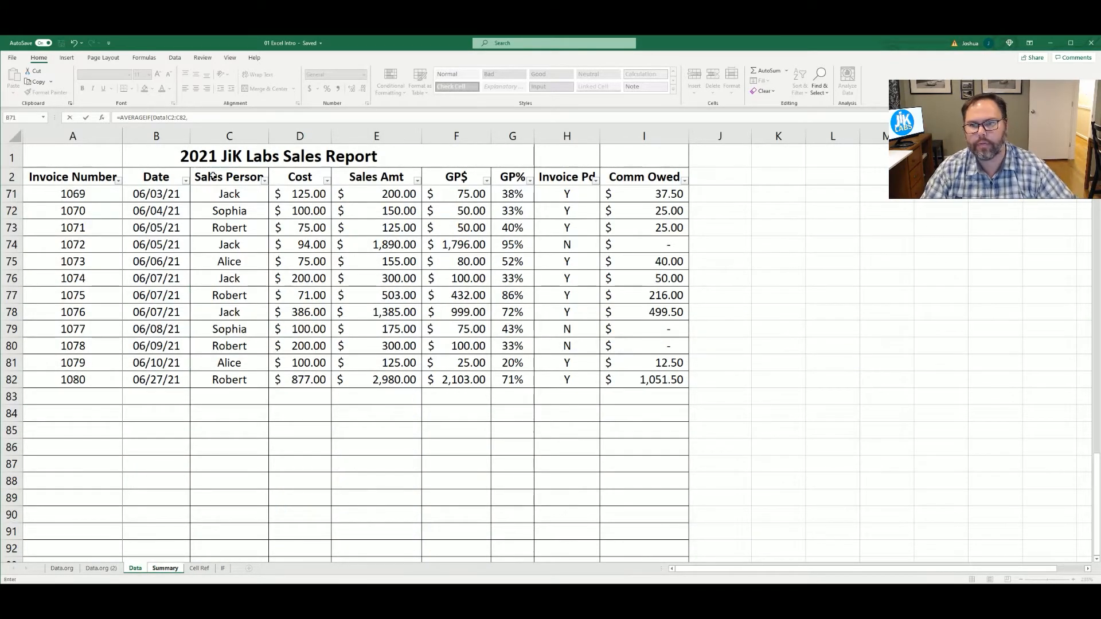
Add cell B14 of the Summary sheet as the criteria of the E14 formula
{"action": "left_click", "coordinate": [199, 569]}
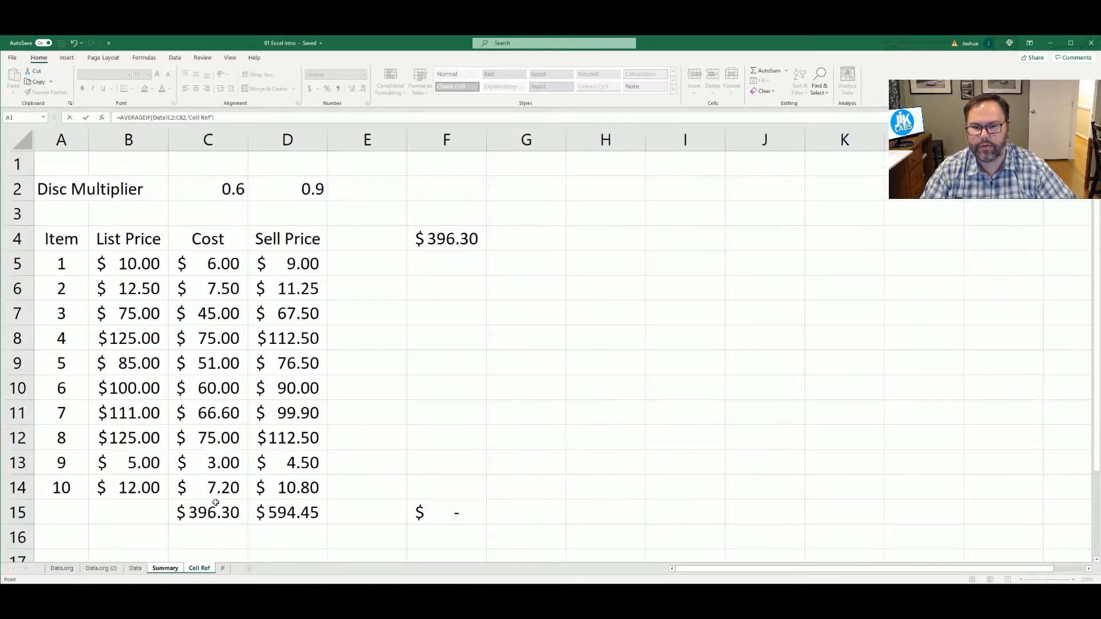
{"action": "left_click", "coordinate": [163, 569]}
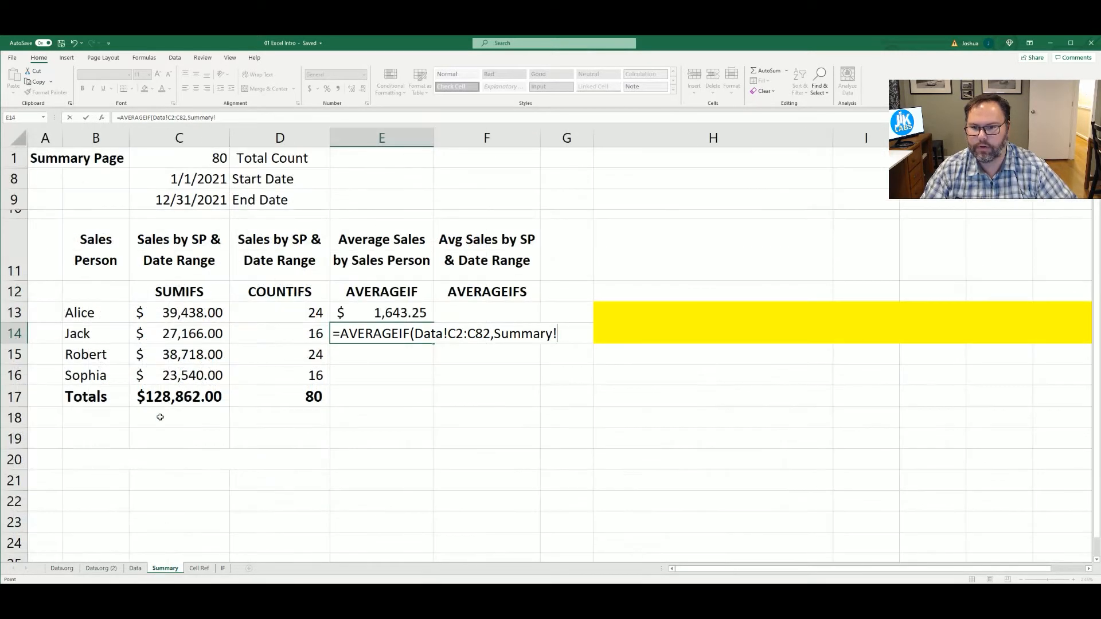
{"action": "left_click", "coordinate": [86, 331]}
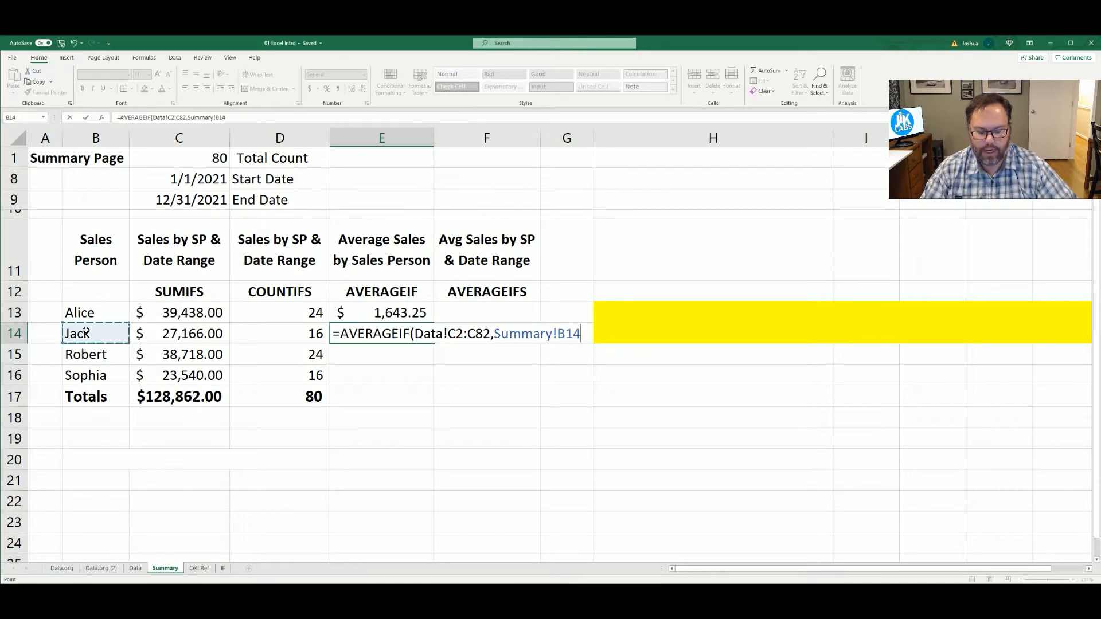
{"action": "type", "text": ","}
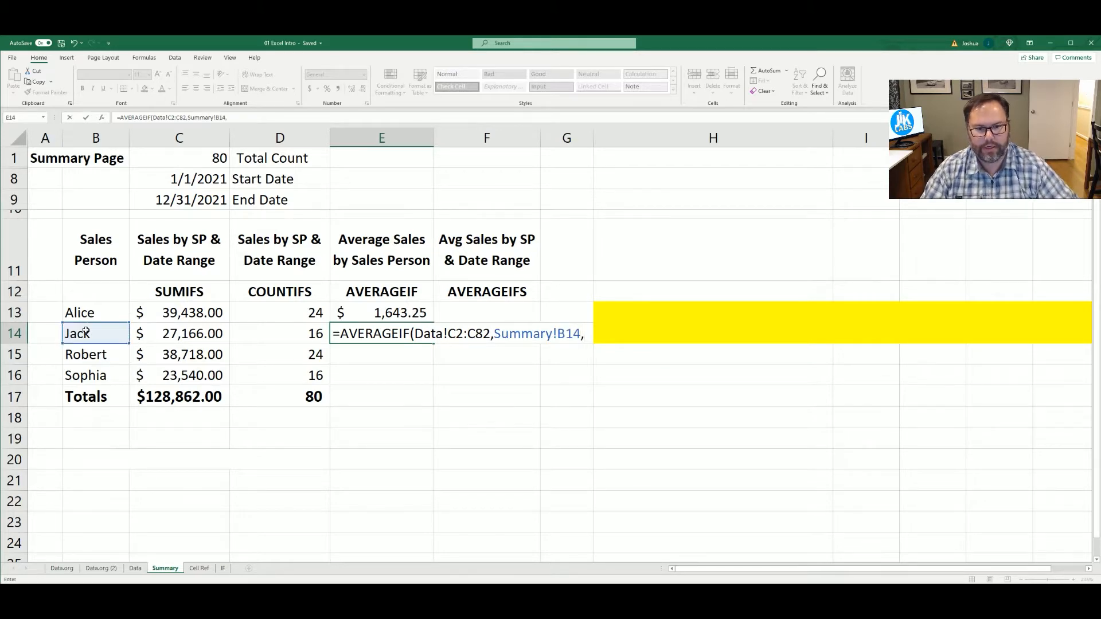
Complete the E14 formula with Data!E2:E82 as the average range, and apply the dollar accounting format to the cell
{"action": "left_click", "coordinate": [135, 569]}
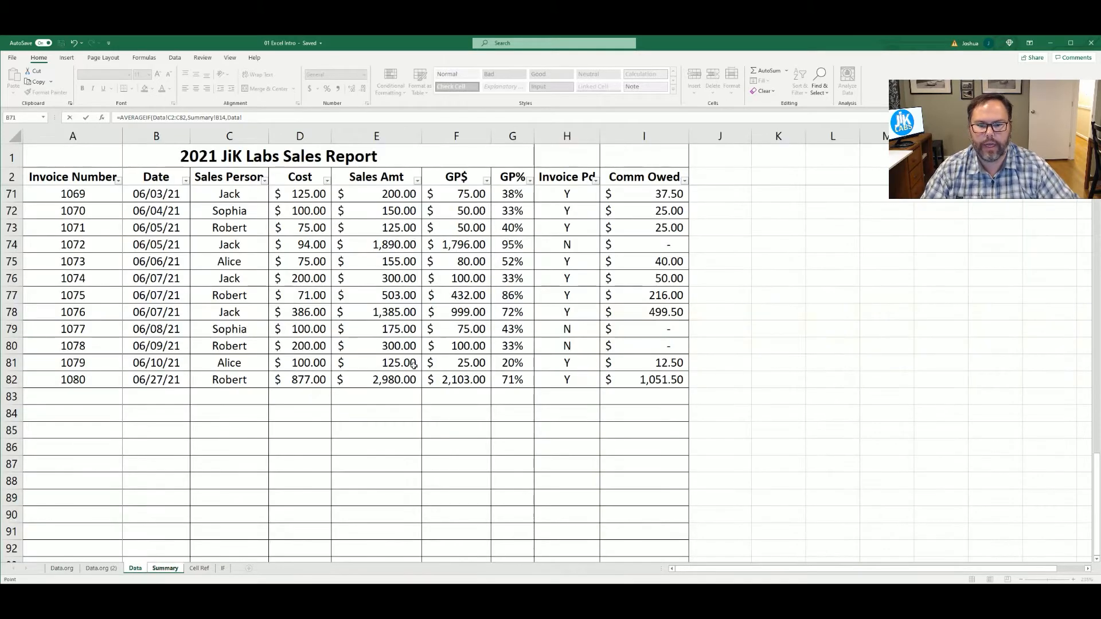
{"action": "left_click", "coordinate": [395, 380]}
{"action": "left_click", "coordinate": [367, 178], "text": "shift"}
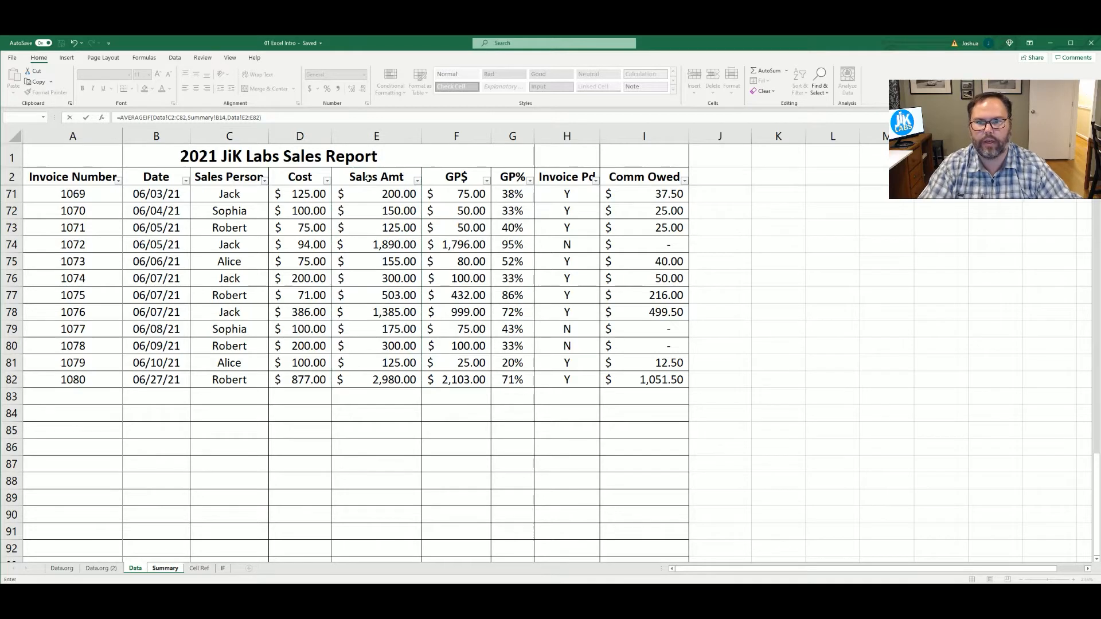
{"action": "key", "text": "Return"}
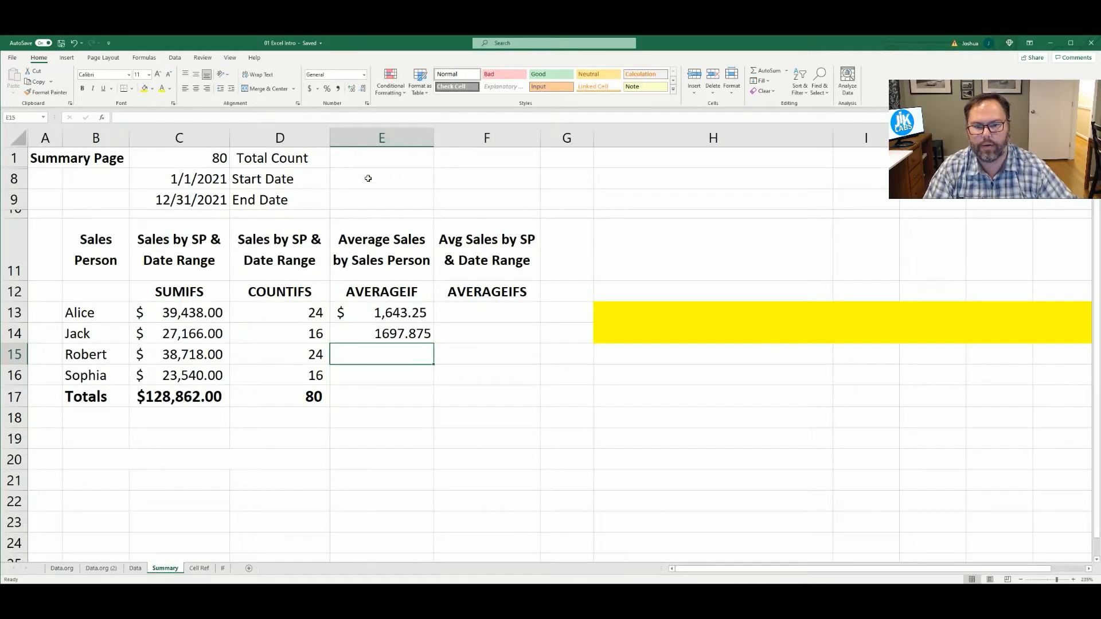
{"action": "left_click", "coordinate": [368, 334]}
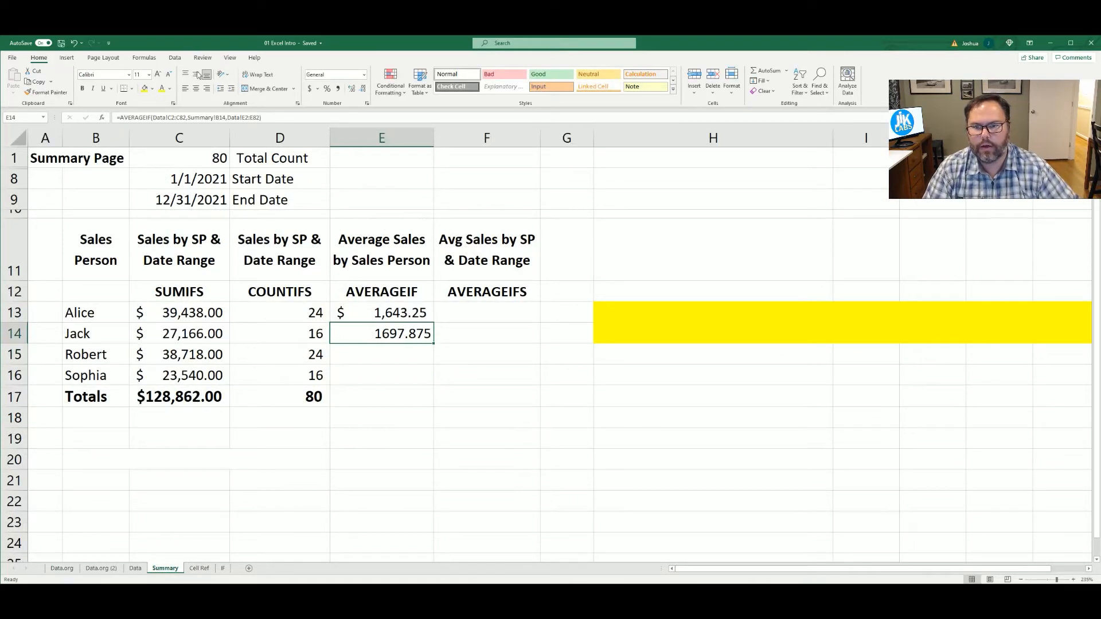
{"action": "left_click", "coordinate": [310, 91]}
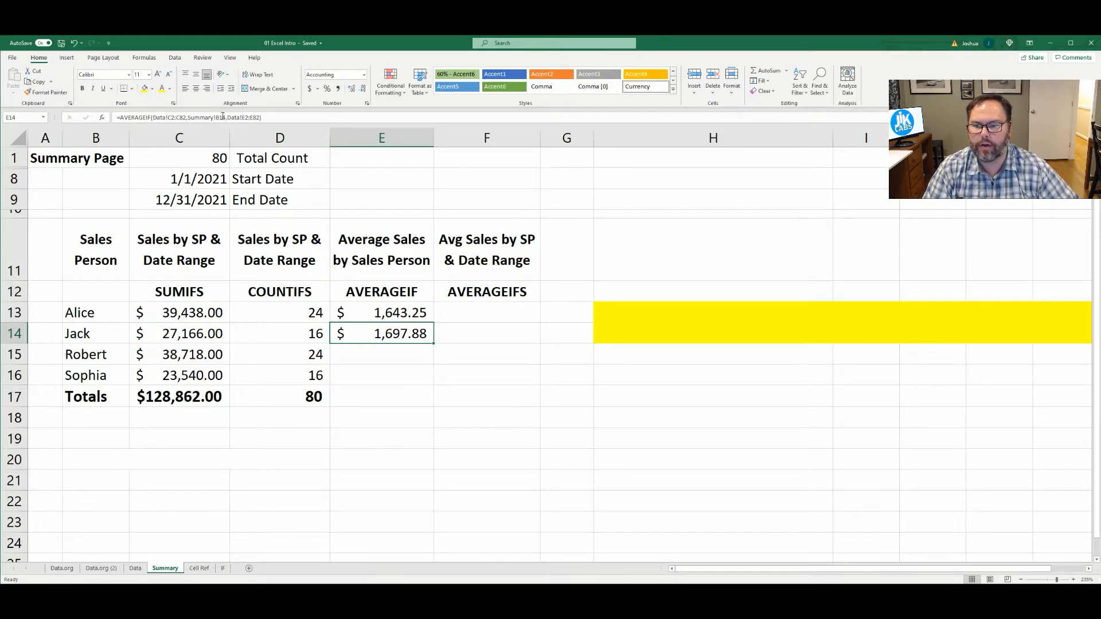
Change the criteria reference in the E14 AVERAGEIF formula to Summary!B13
{"action": "left_click", "coordinate": [220, 117]}
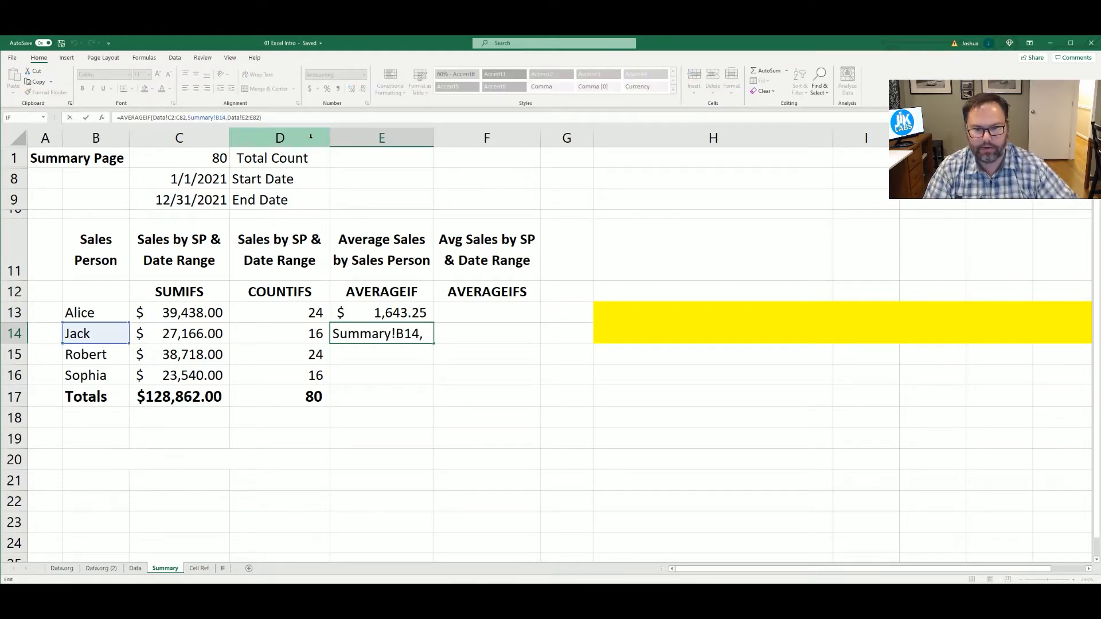
{"action": "left_click_drag", "start_coordinate": [424, 334], "coordinate": [488, 331]}
{"action": "left_click", "coordinate": [574, 333]}
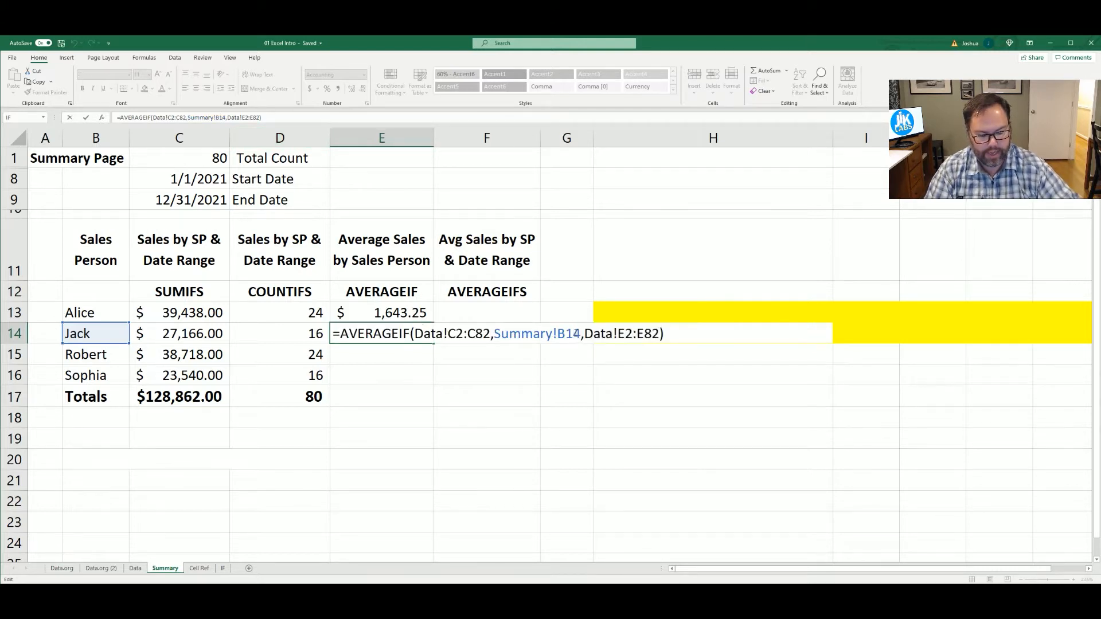
{"action": "key", "text": "Delete"}
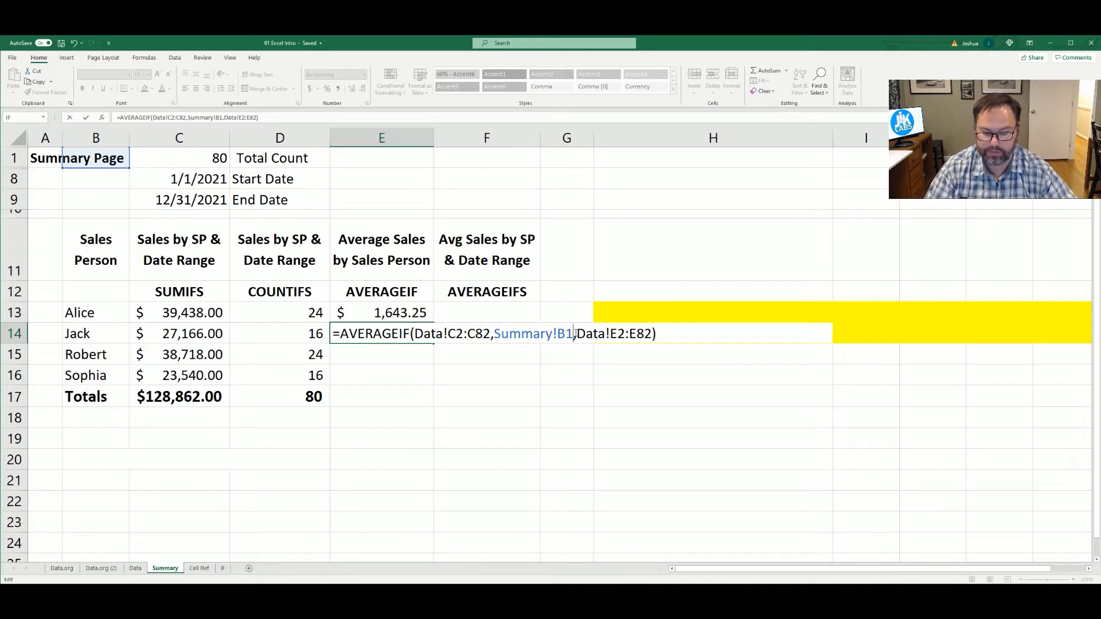
{"action": "type", "text": "3"}
{"action": "key", "text": "Return"}
Copy the two AVERAGEIF formulas in E13:E14 into column F, starting at F13
{"action": "left_click_drag", "start_coordinate": [381, 312], "coordinate": [381, 332]}
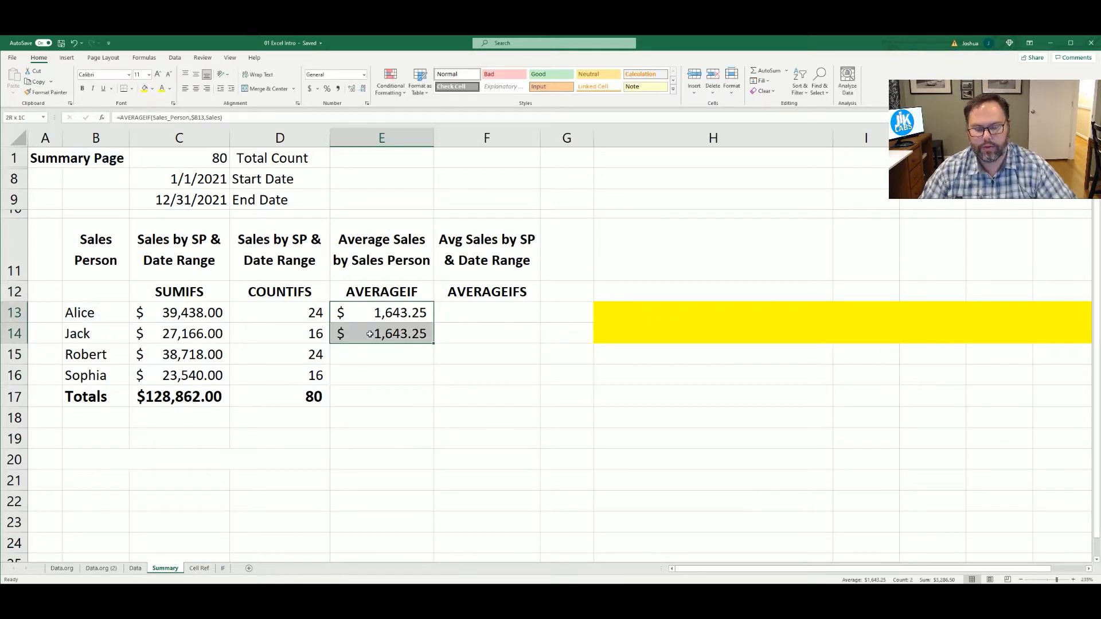
{"action": "key", "text": "ctrl+c"}
{"action": "left_click", "coordinate": [462, 315]}
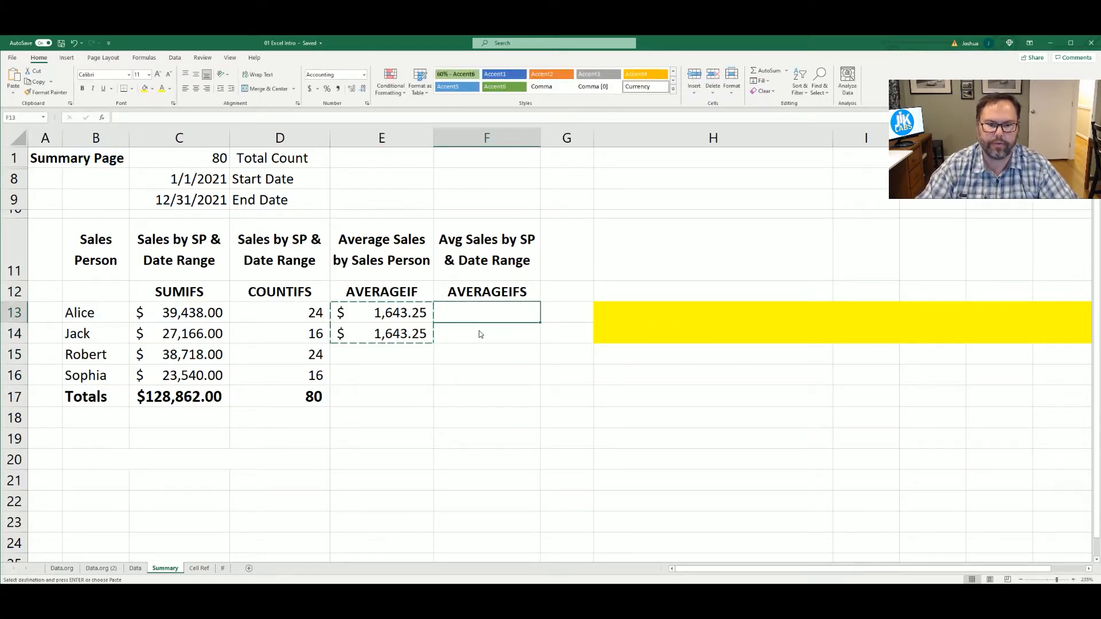
{"action": "key", "text": "ctrl+v"}
Convert the pasted formulas in F13 and F14 to literal text by adding a leading apostrophe to each
{"action": "left_click", "coordinate": [470, 317]}
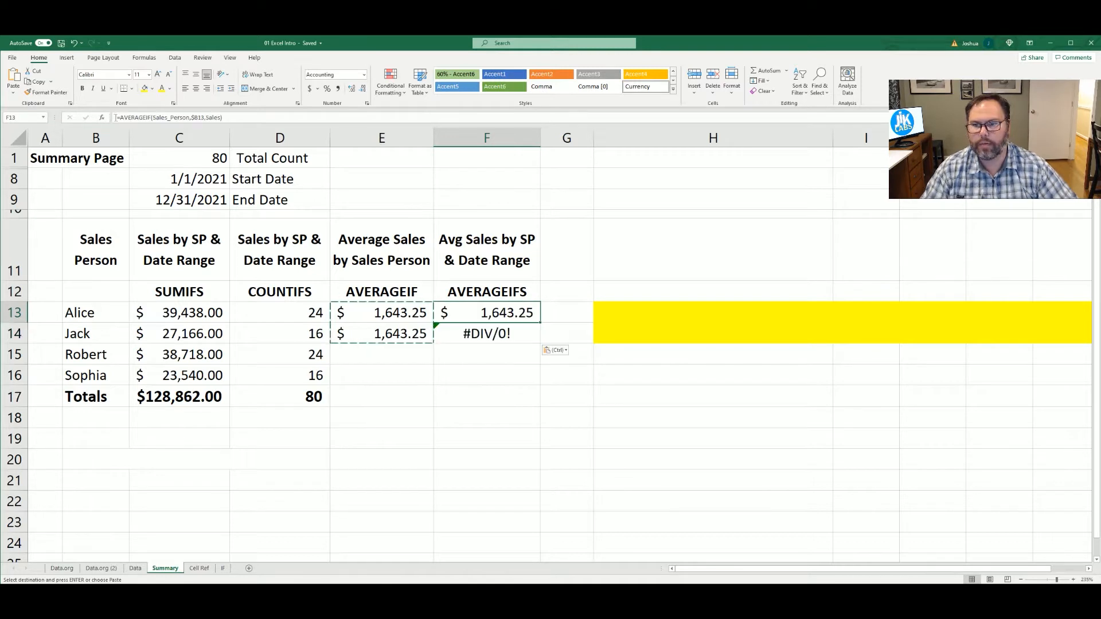
{"action": "left_click", "coordinate": [118, 118]}
{"action": "type", "text": "'"}
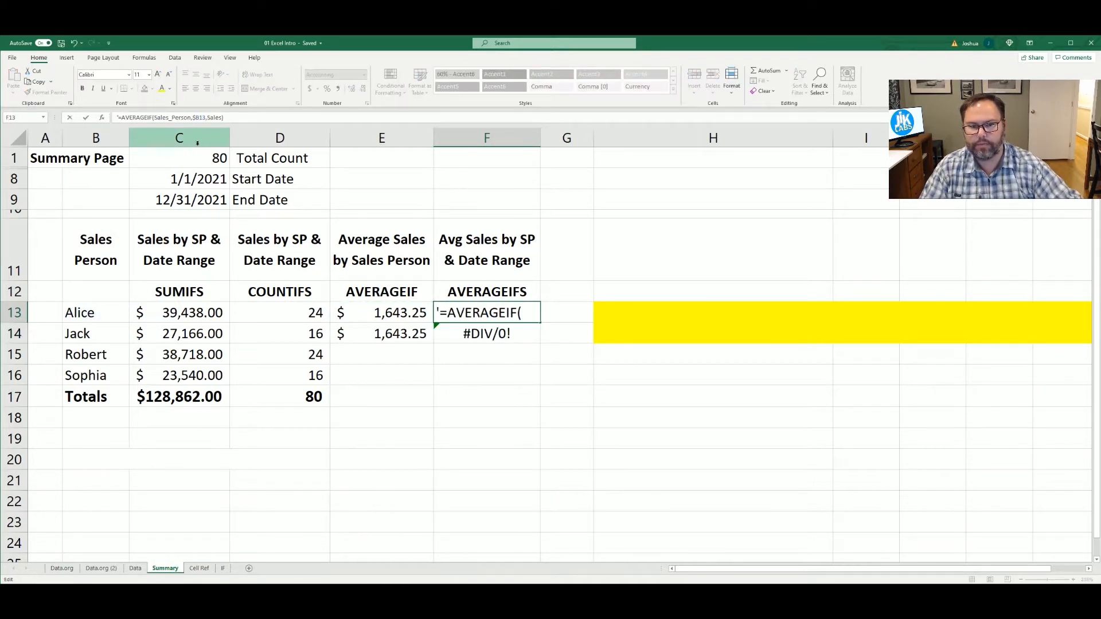
{"action": "key", "text": "Return"}
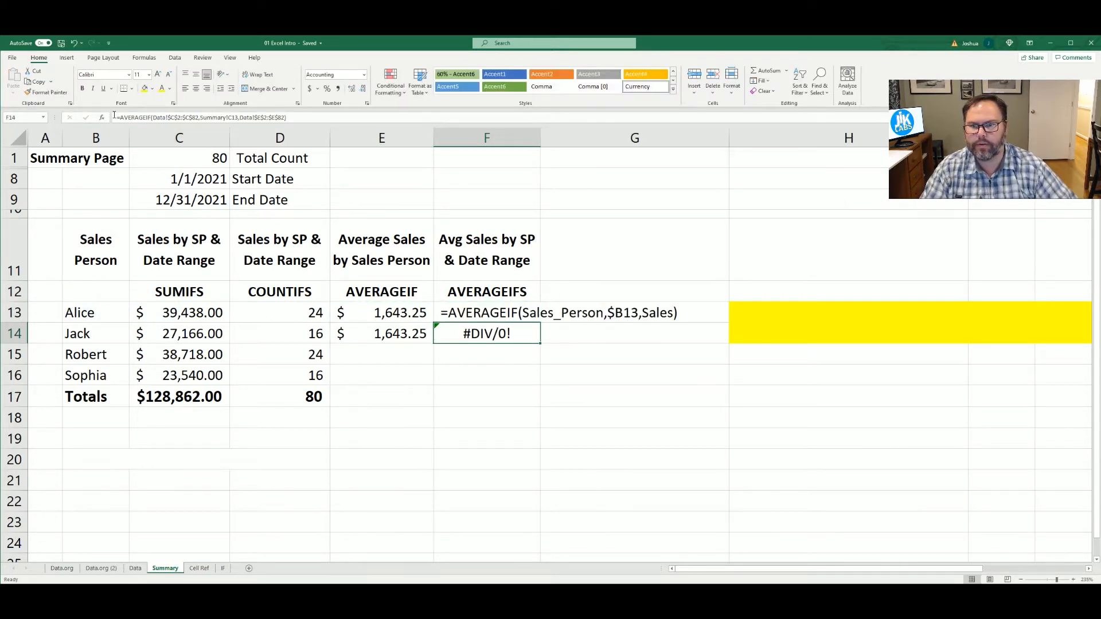
{"action": "left_click", "coordinate": [113, 117]}
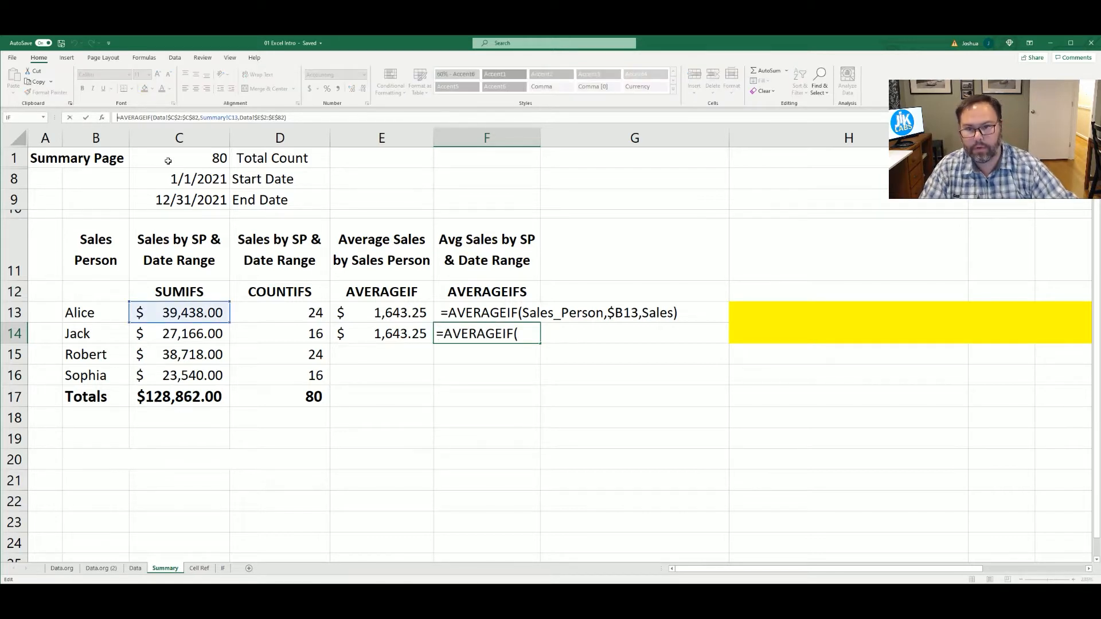
{"action": "type", "text": "'"}
{"action": "key", "text": "Return"}
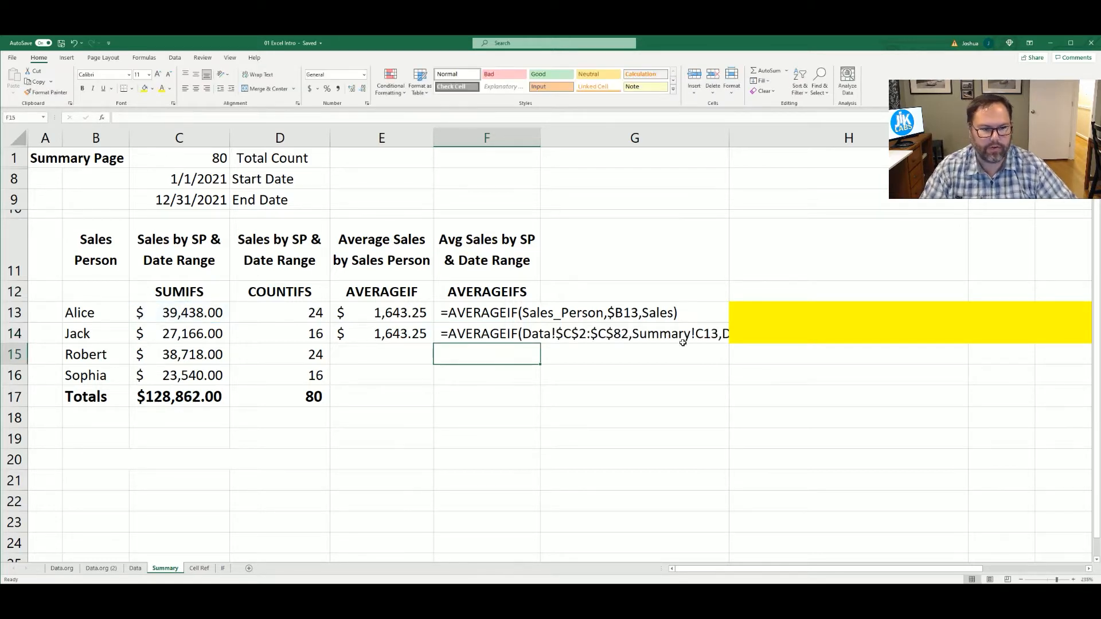
Change the criteria reference in the F14 formula text to Summary!B13
{"action": "left_click", "coordinate": [703, 333]}
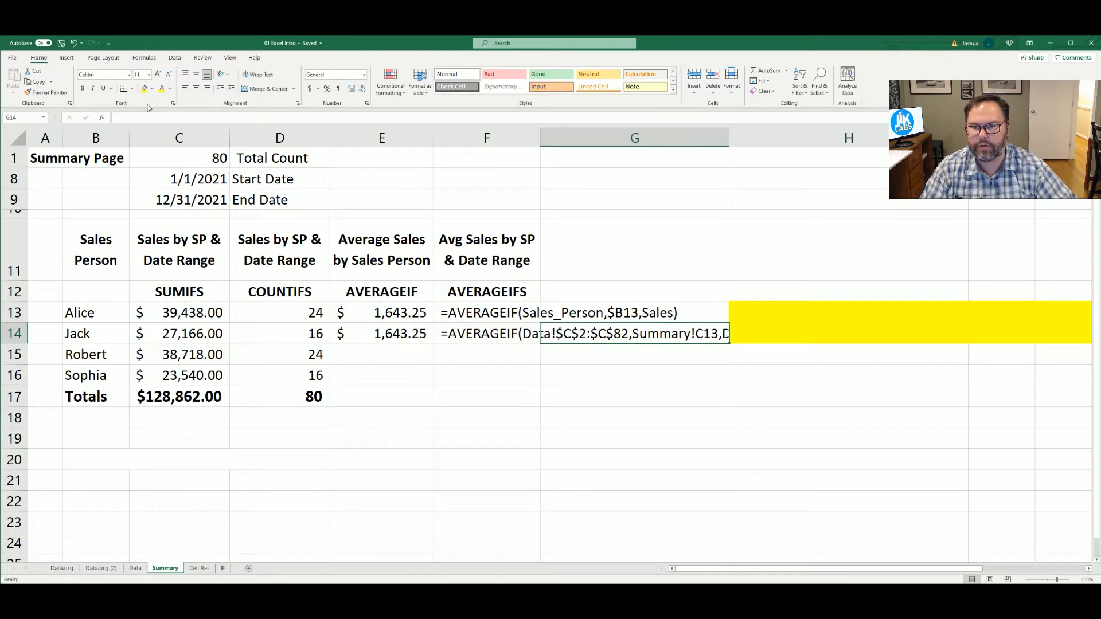
{"action": "left_click", "coordinate": [455, 331]}
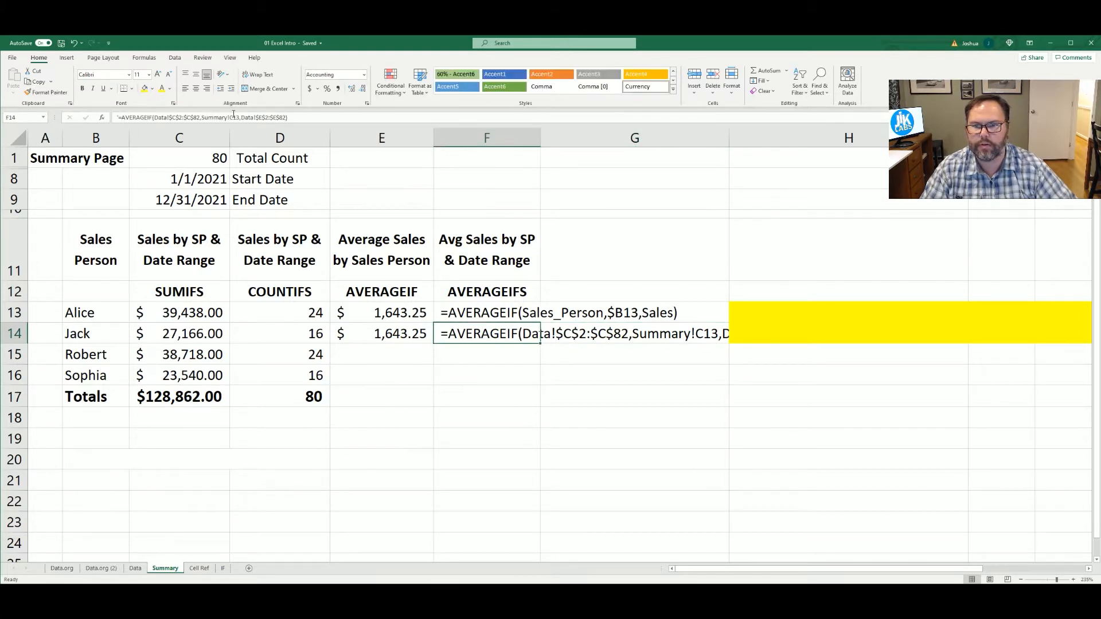
{"action": "left_click", "coordinate": [263, 120]}
{"action": "key", "text": "BackSpace"}
{"action": "type", "text": "B"}
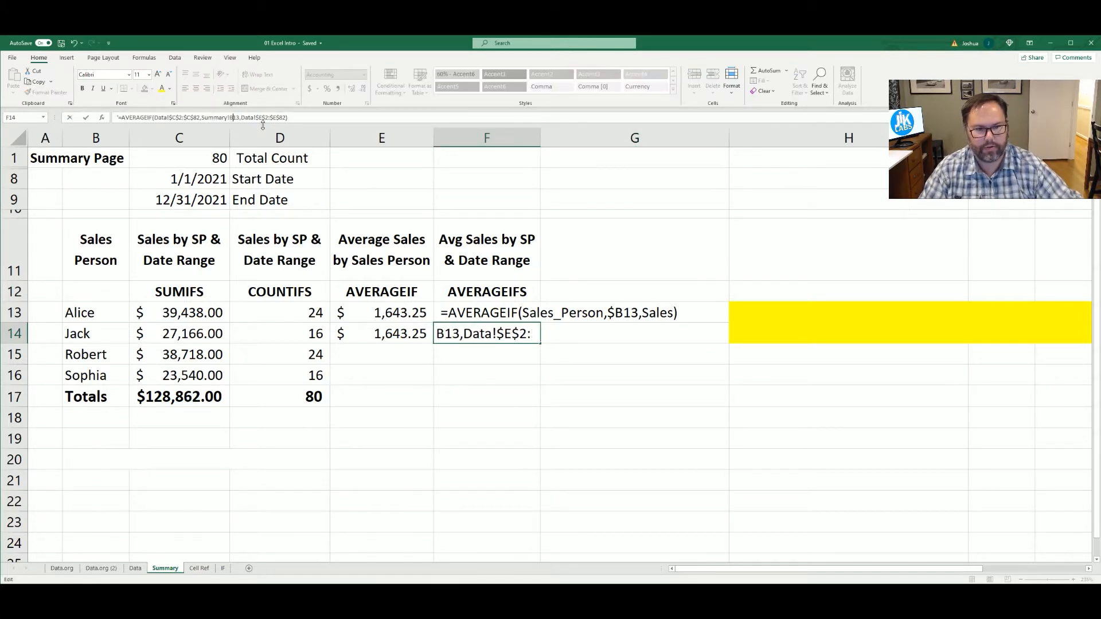
{"action": "key", "text": "Return"}
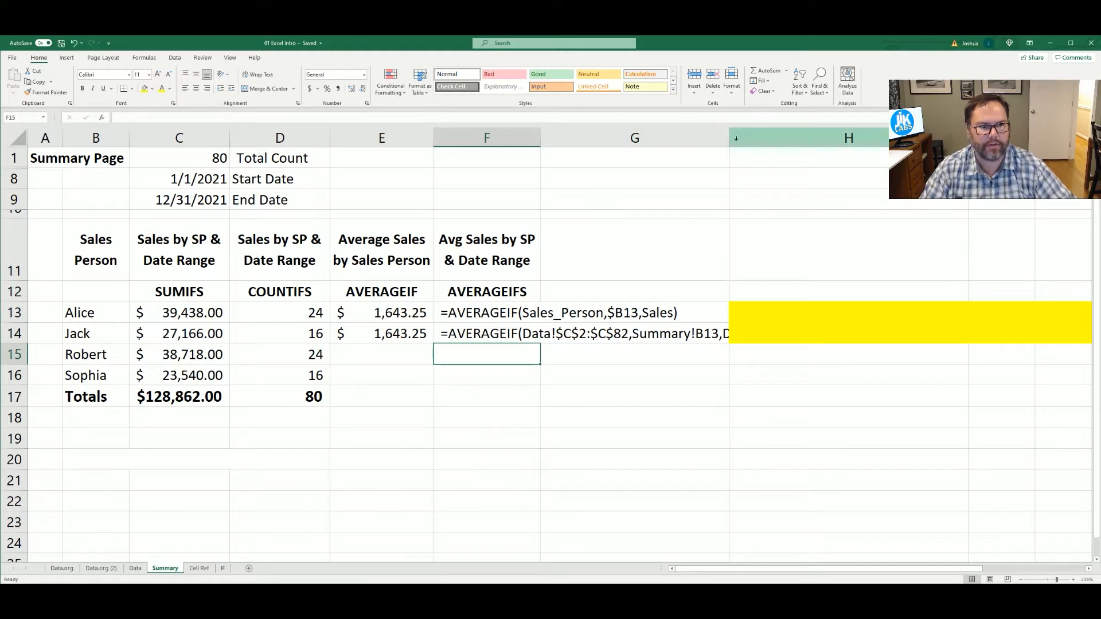
Autofit column F to the formula text, and compare the named-range version in row 13 with the direct-reference version in row 14
{"action": "double_click", "coordinate": [540, 132]}
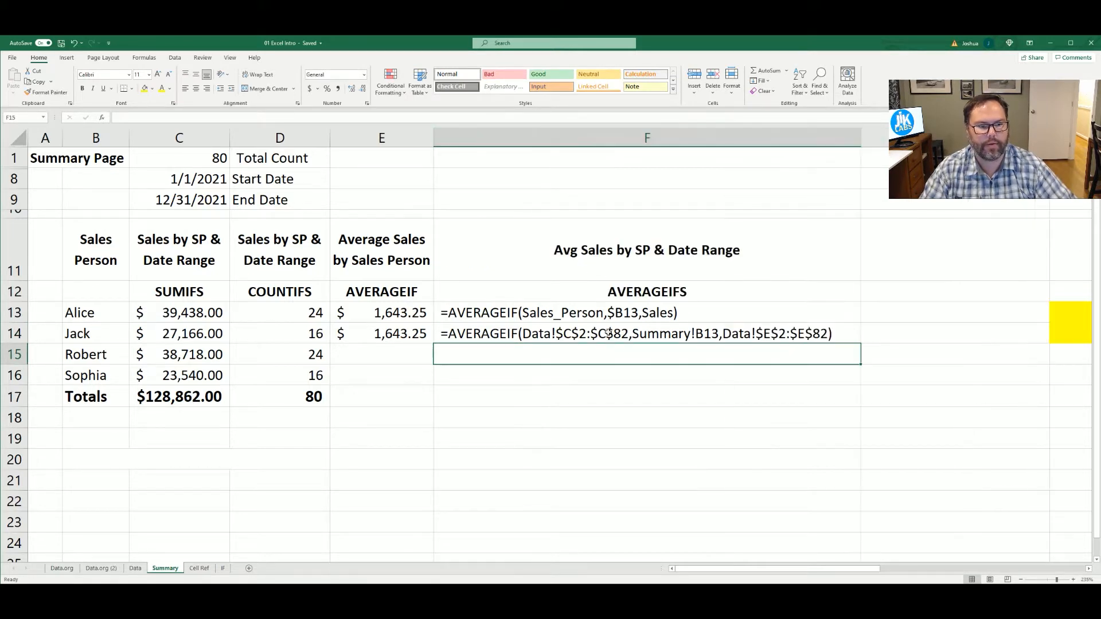
{"action": "left_click", "coordinate": [384, 314]}
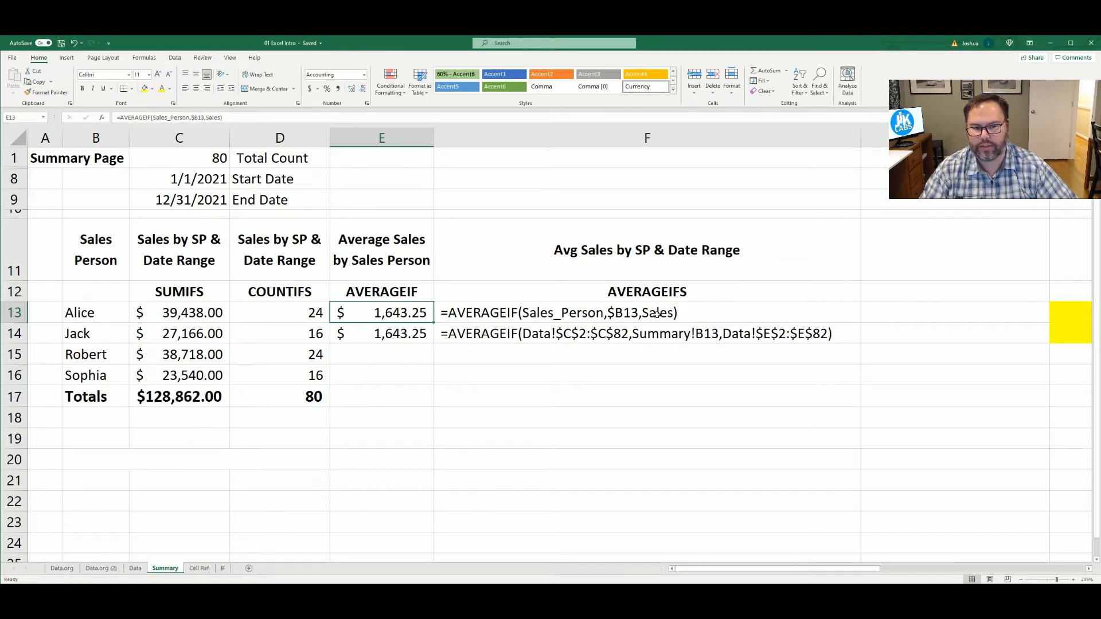
{"action": "left_click", "coordinate": [486, 336]}
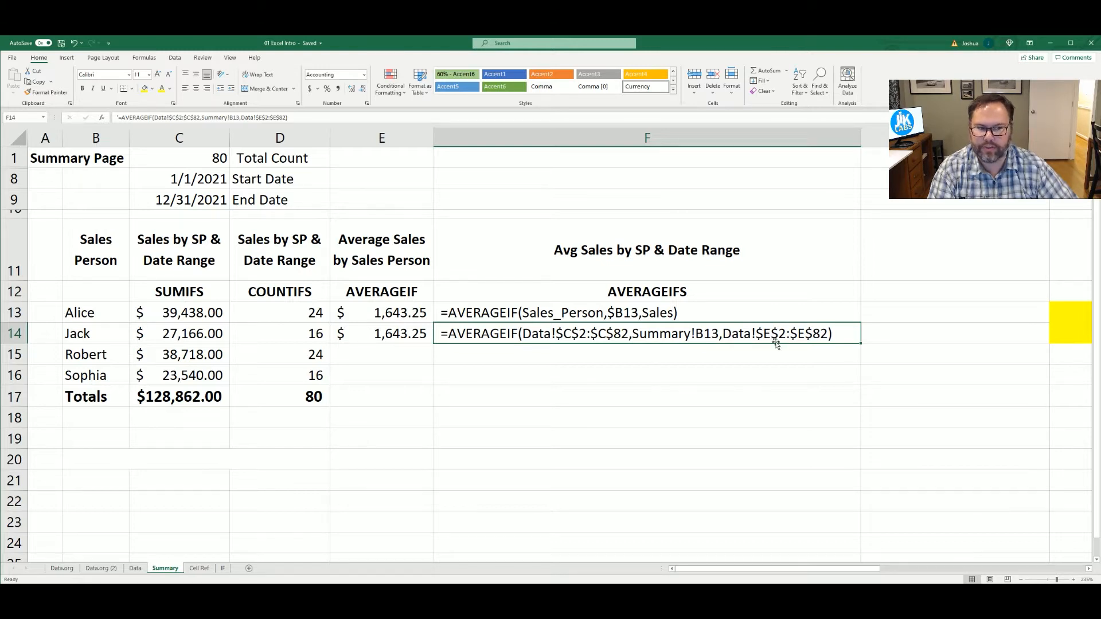
{"action": "left_click", "coordinate": [481, 316]}
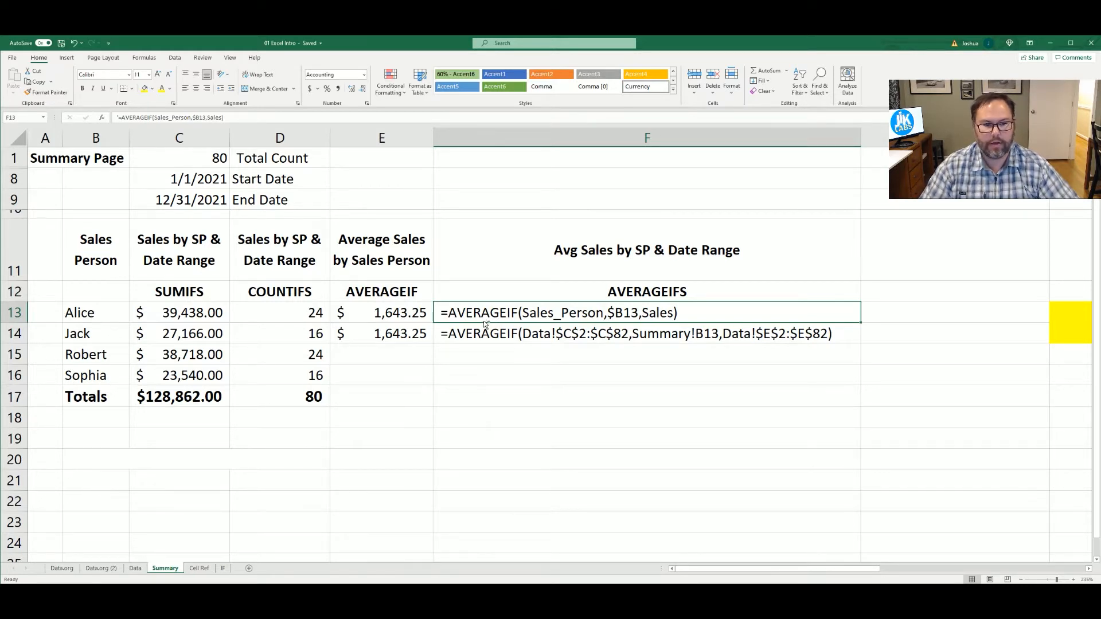
Undo the column F changes, back through the width adjustment, the text edits and the pasted formulas
{"action": "key", "text": "ctrl+z"}
{"action": "key", "text": "ctrl+z"}
{"action": "key", "text": "ctrl+z"}
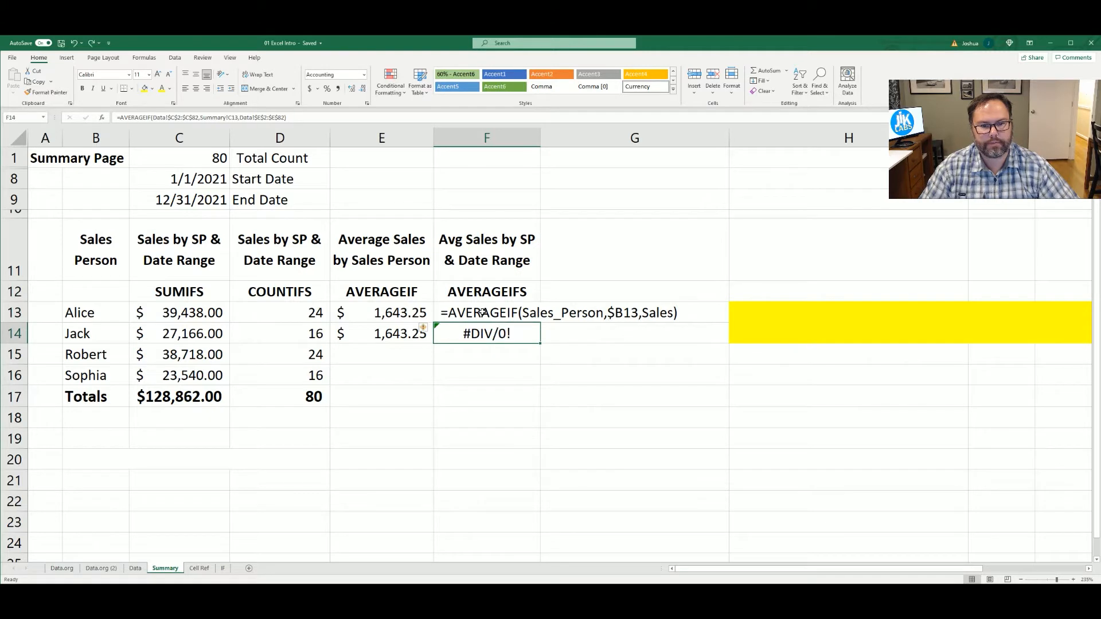
{"action": "key", "text": "ctrl+z"}
{"action": "key", "text": "ctrl+z"}
{"action": "key", "text": "ctrl+z"}
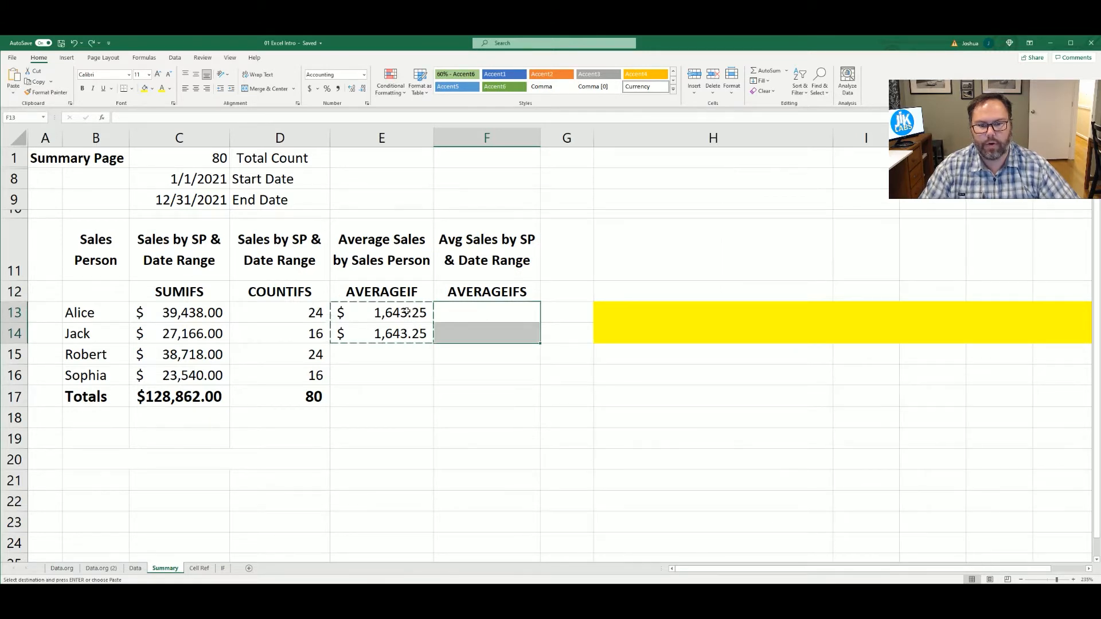
Fill the named-range AVERAGEIF formula from E13 down through E16 for the remaining sales people
{"action": "left_click", "coordinate": [407, 312]}
{"action": "left_click_drag", "start_coordinate": [433, 322], "coordinate": [387, 408]}
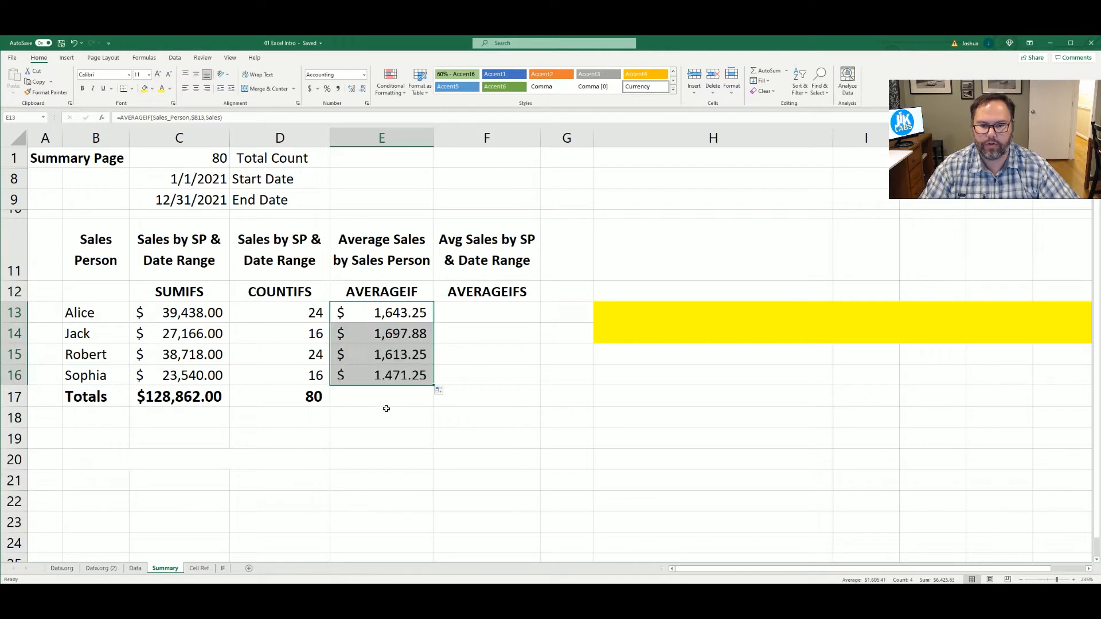
{"action": "left_click", "coordinate": [377, 401]}
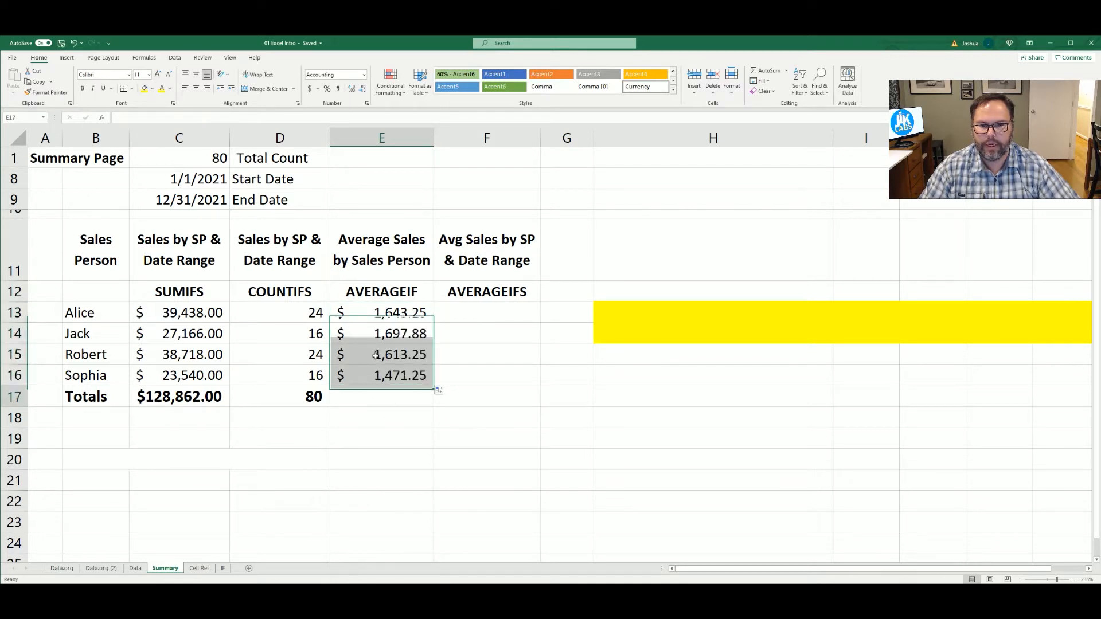
{"action": "left_click", "coordinate": [396, 312]}
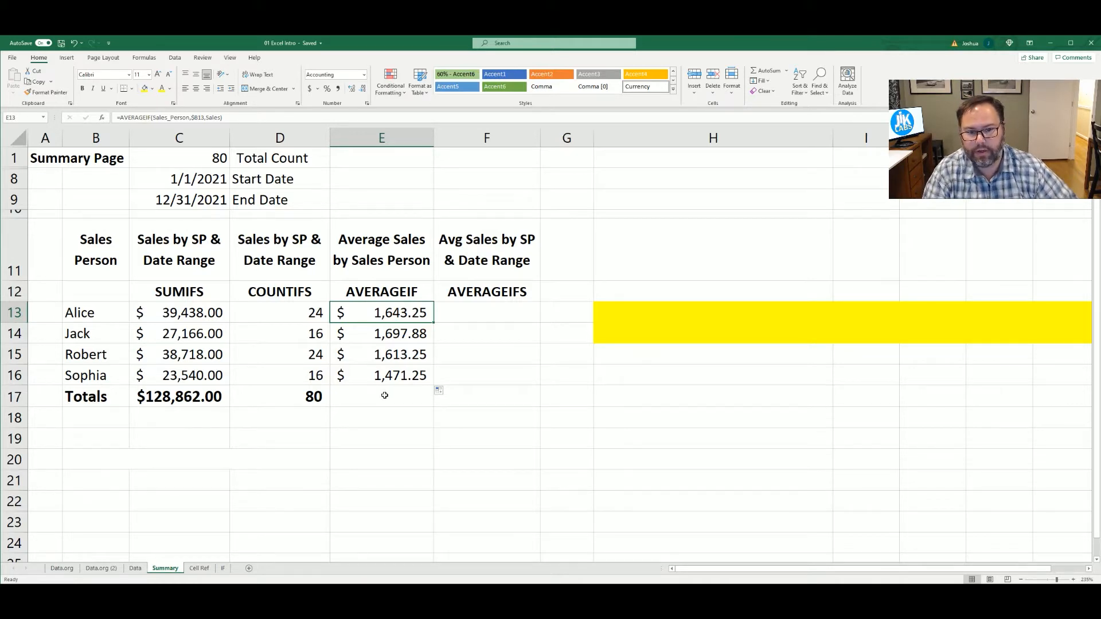
{"action": "left_click", "coordinate": [374, 397]}
{"action": "left_click", "coordinate": [374, 316]}
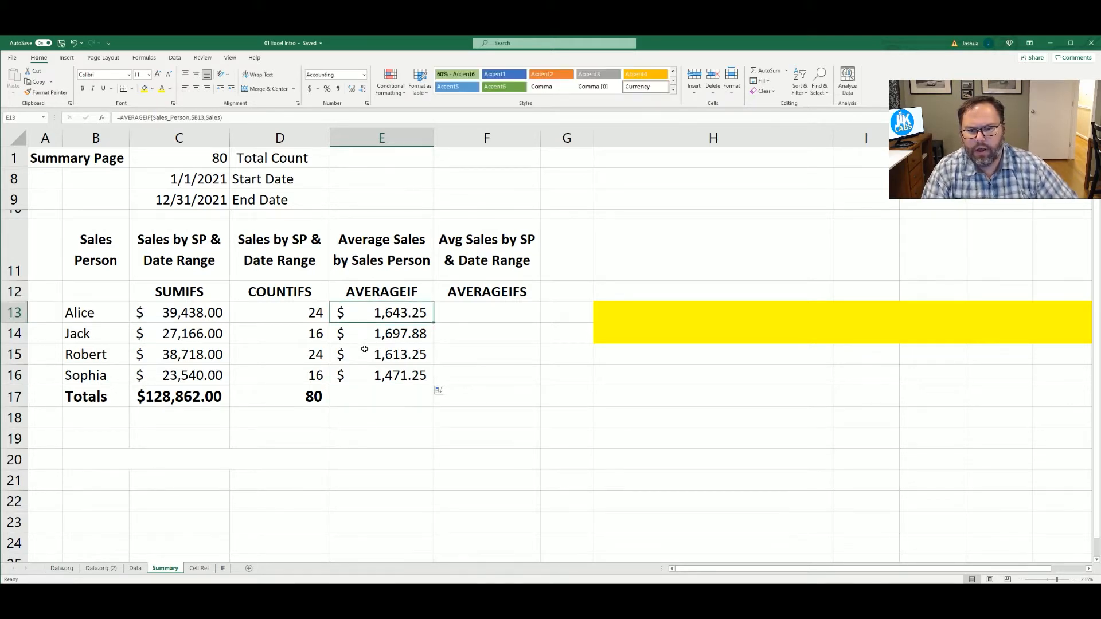
{"action": "left_click", "coordinate": [366, 398]}
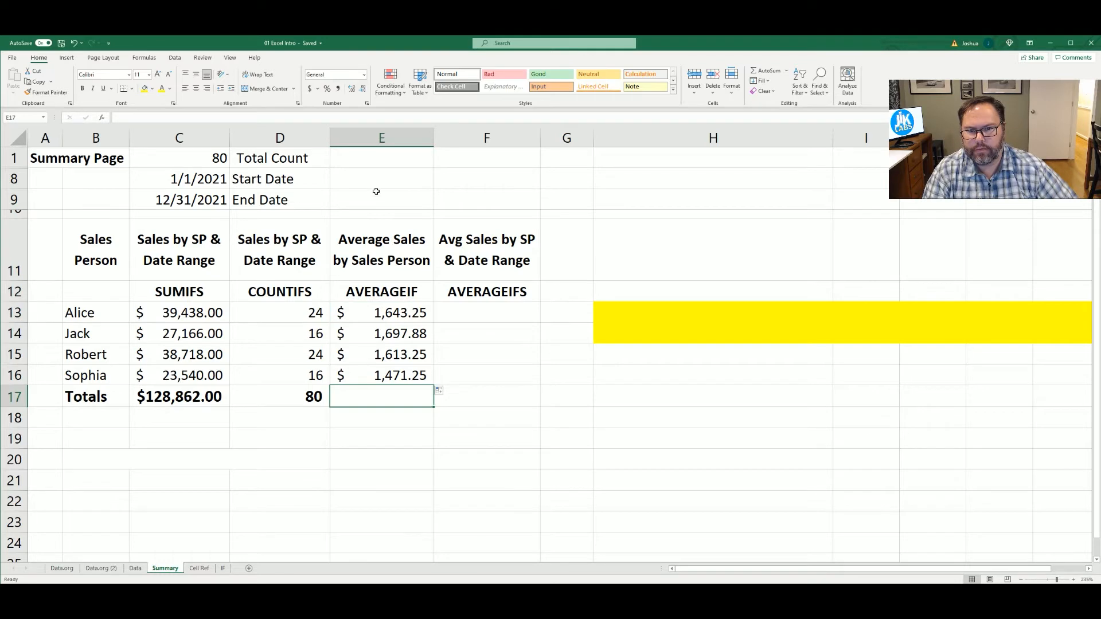
Enter the label Average in cell F1 of the Summary sheet
{"action": "left_click", "coordinate": [476, 156]}
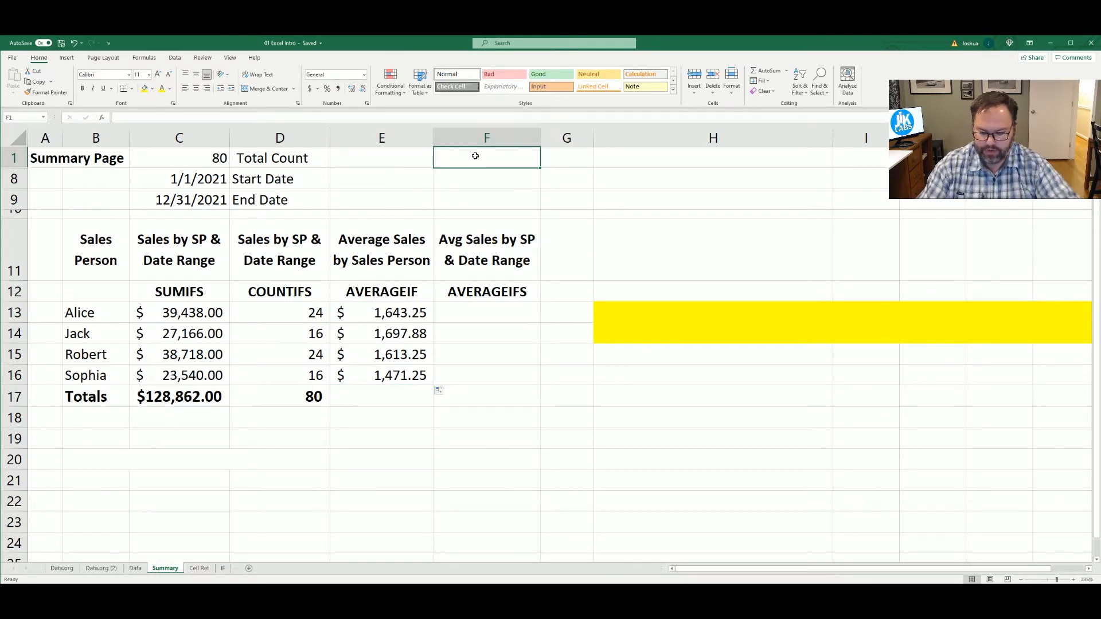
{"action": "type", "text": "Average"}
{"action": "key", "text": "Return"}
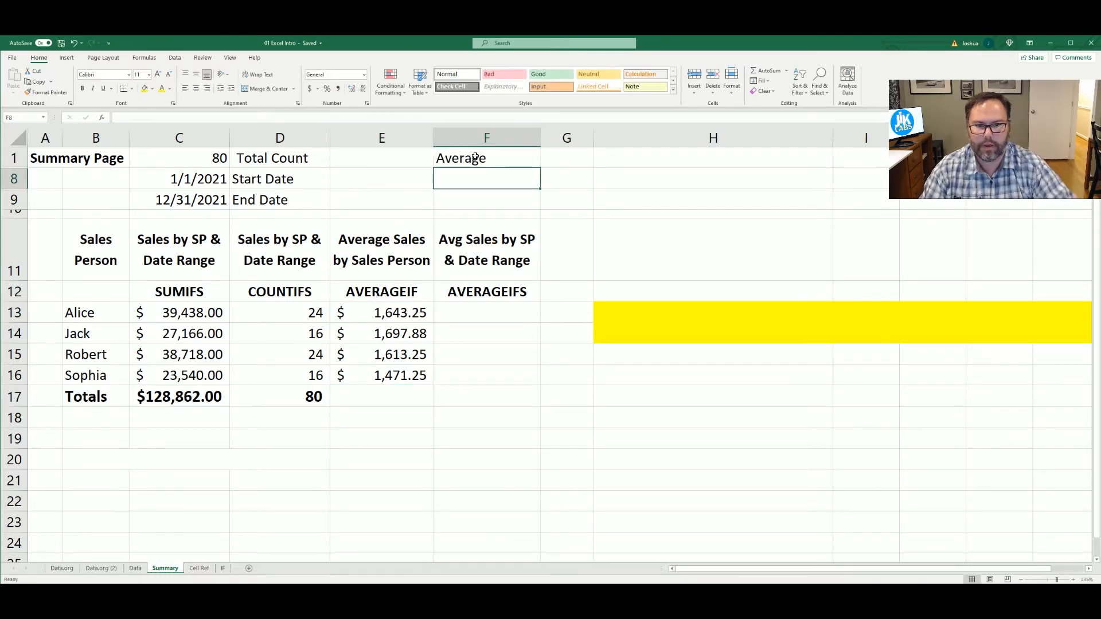
Calculate the overall sales average in cell E1 with =AVERAGE(Sales), and apply the dollar accounting format
{"action": "key", "text": "Up"}
{"action": "key", "text": "Left"}
{"action": "type", "text": "+"}
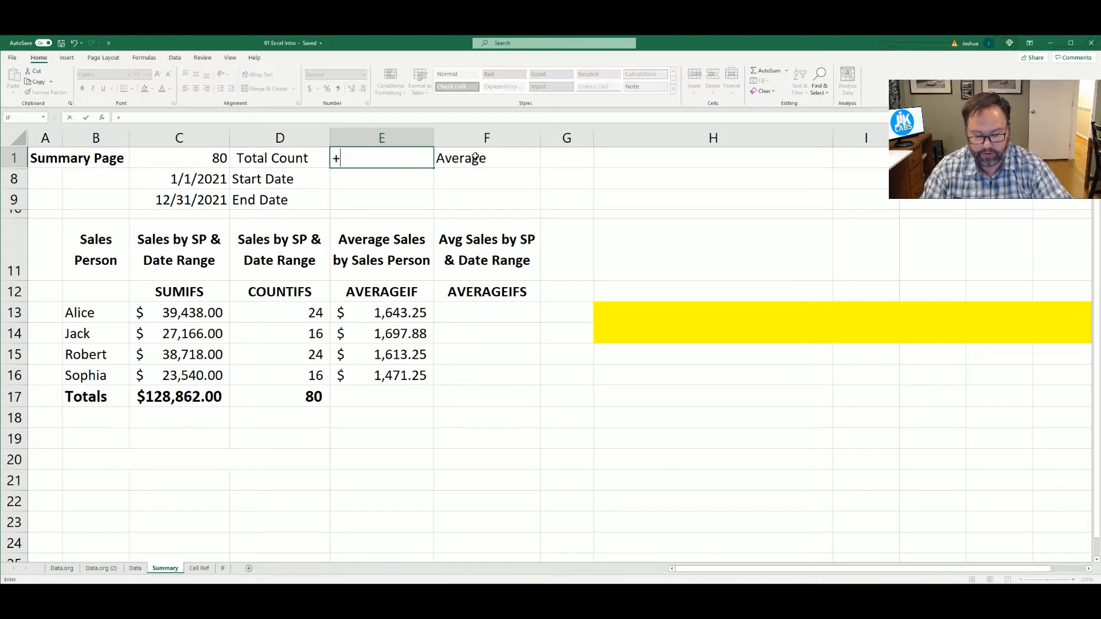
{"action": "key", "text": "Escape"}
{"action": "type", "text": "=a"}
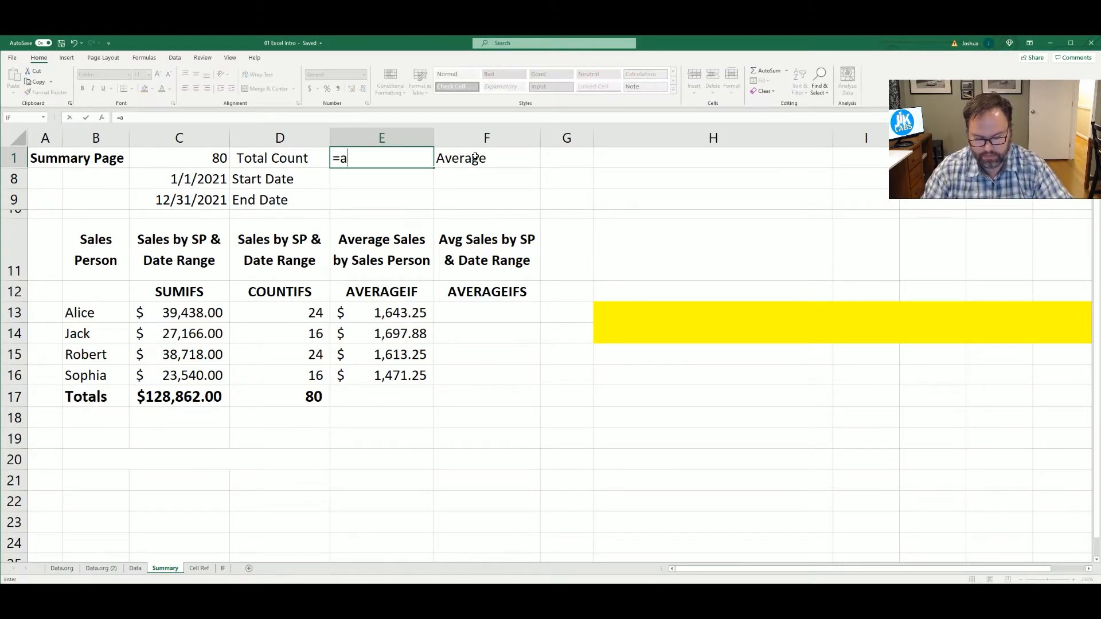
{"action": "type", "text": "verage(Sales"}
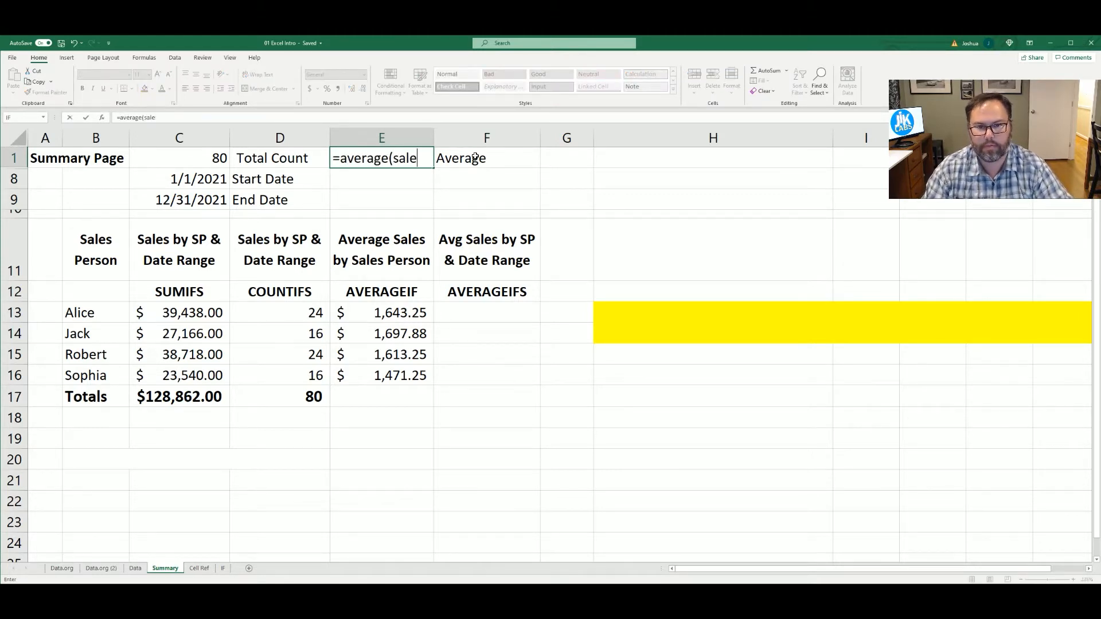
{"action": "type", "text": ")"}
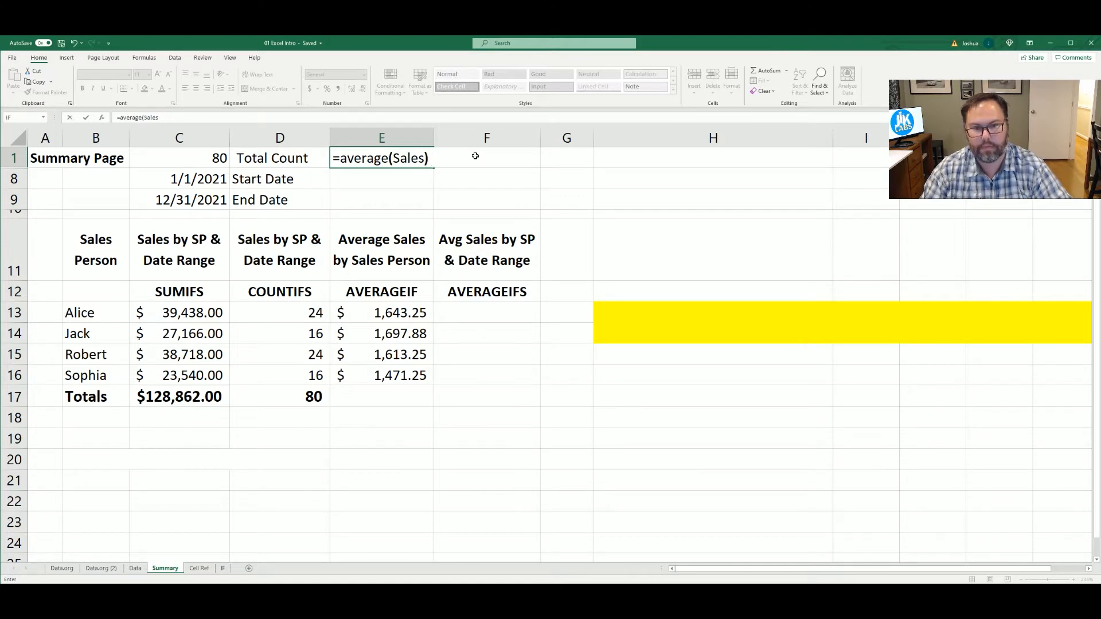
{"action": "key", "text": "Return"}
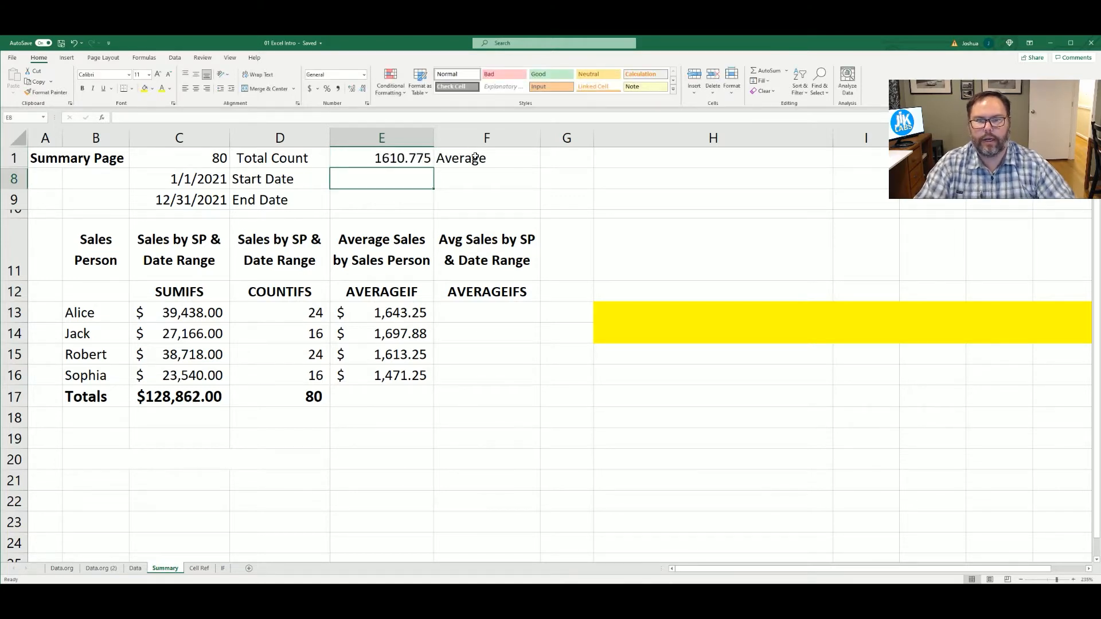
{"action": "left_click", "coordinate": [400, 160]}
{"action": "left_click", "coordinate": [308, 90]}
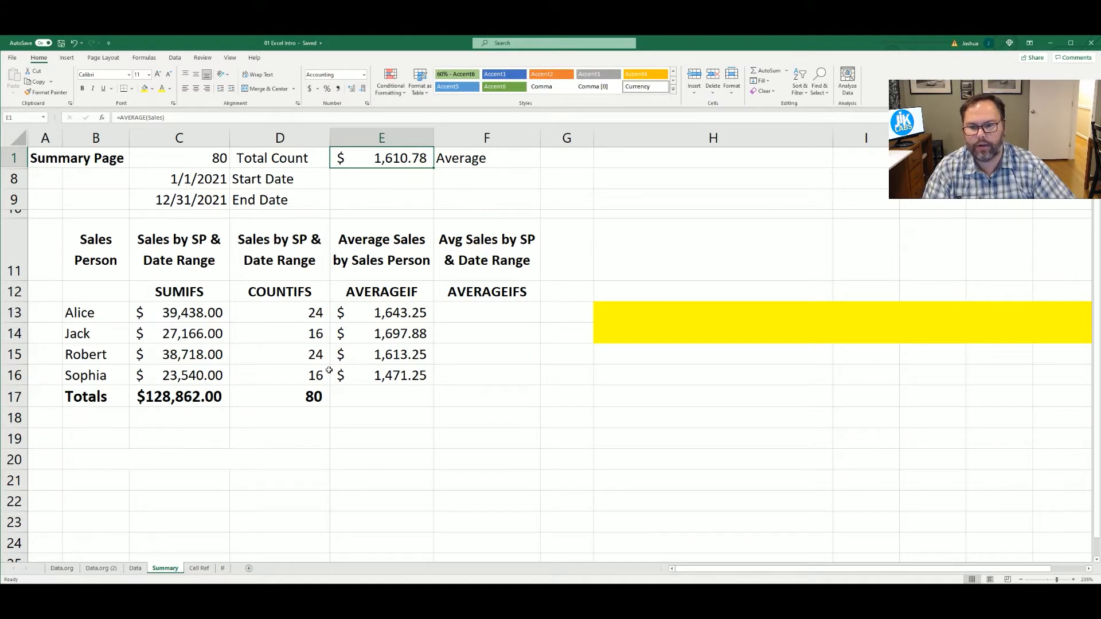
Start an AVERAGEIFS formula in cell F13 with the named range Sales as the average range
{"action": "left_click", "coordinate": [466, 309]}
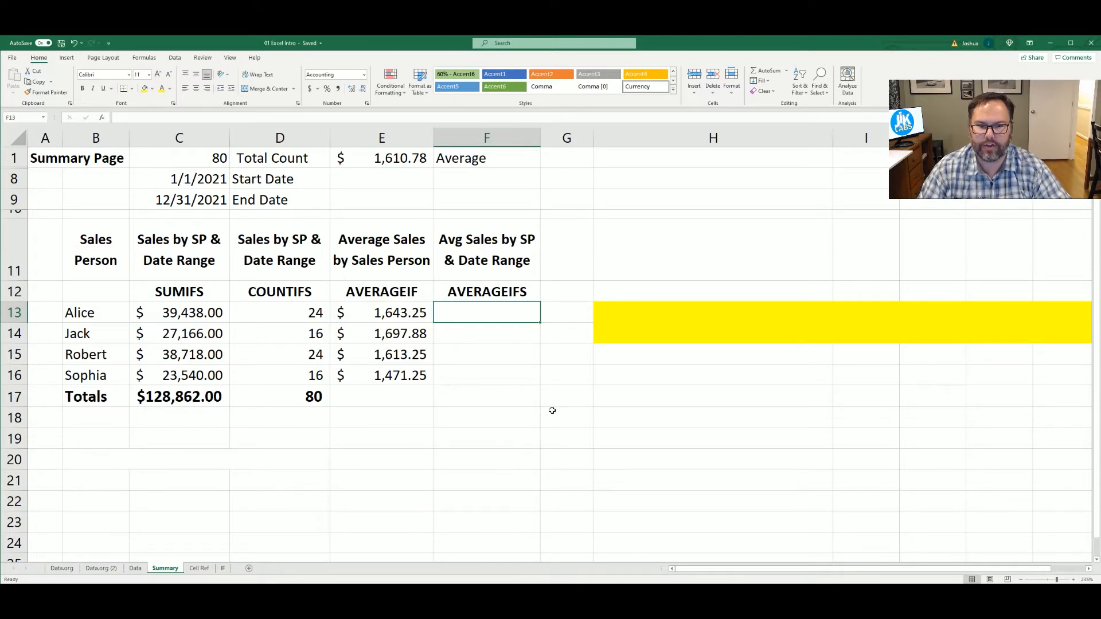
{"action": "type", "text": "="}
{"action": "key", "text": "BackSpace"}
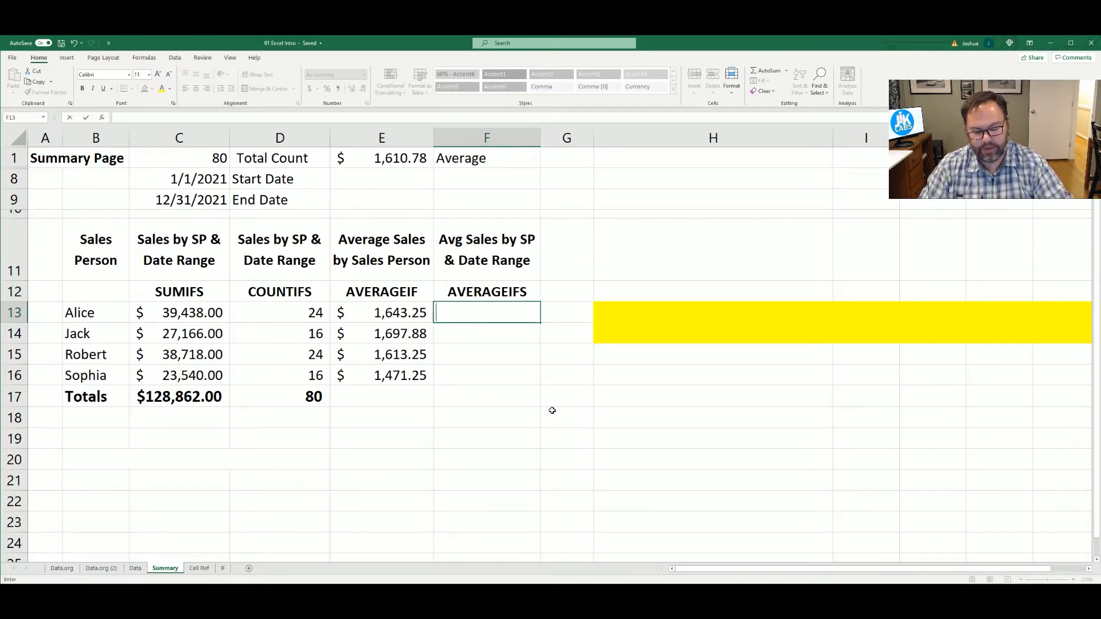
{"action": "type", "text": "=a"}
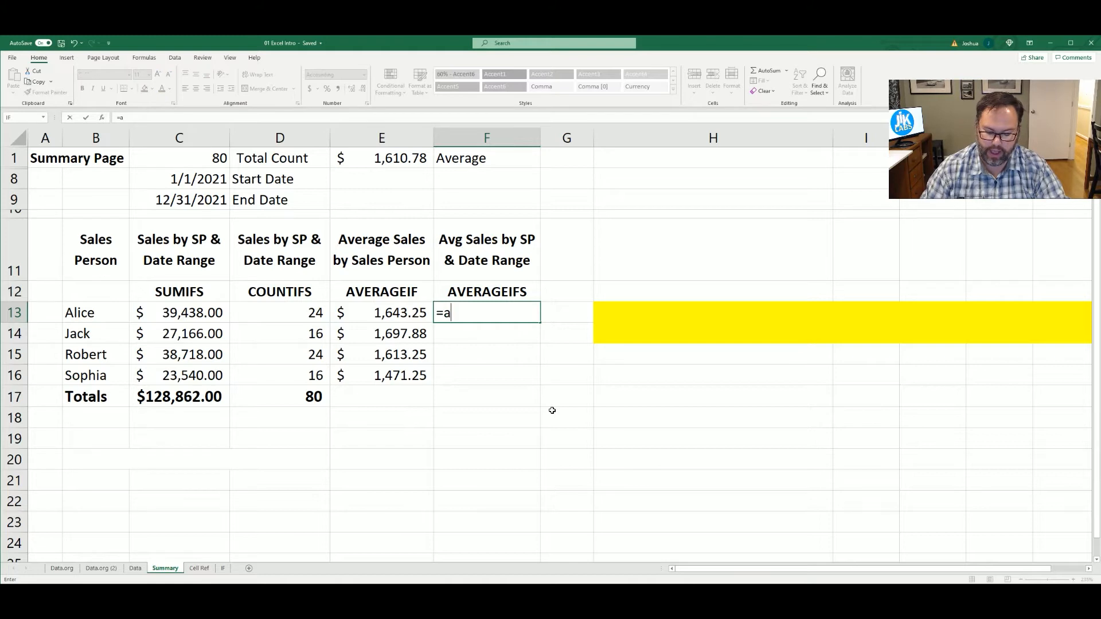
{"action": "type", "text": "verageif"}
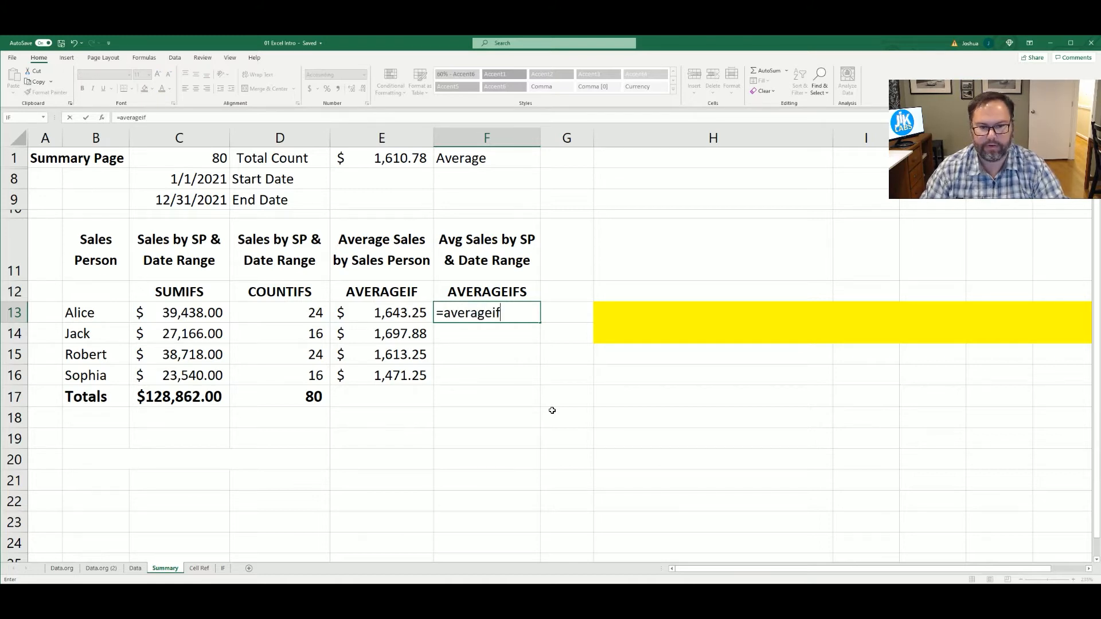
{"action": "type", "text": "s("}
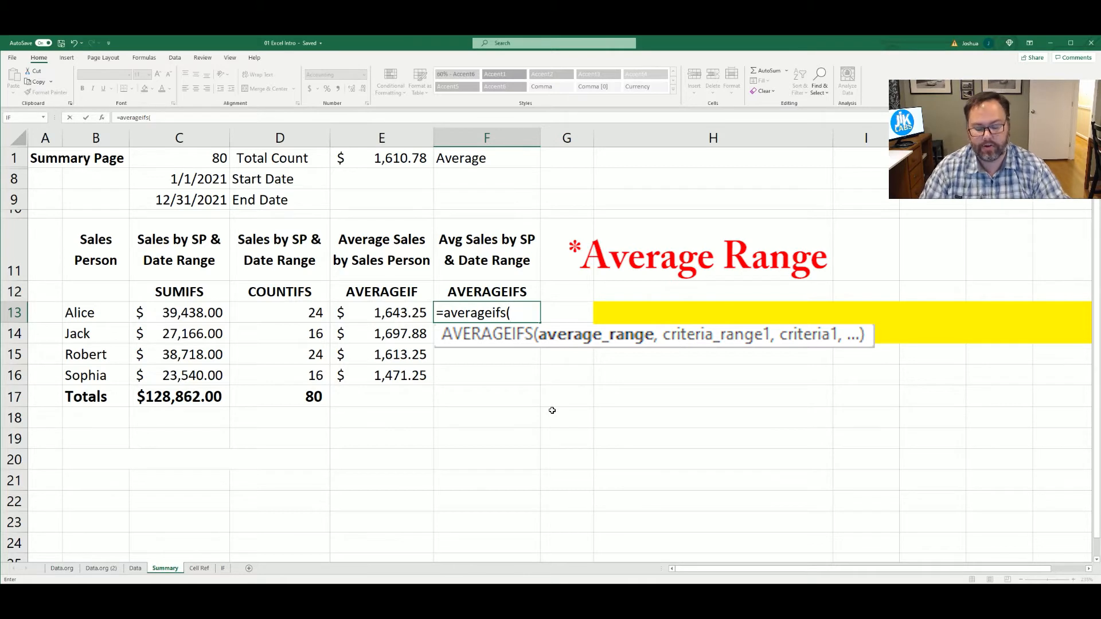
{"action": "type", "text": "sales"}
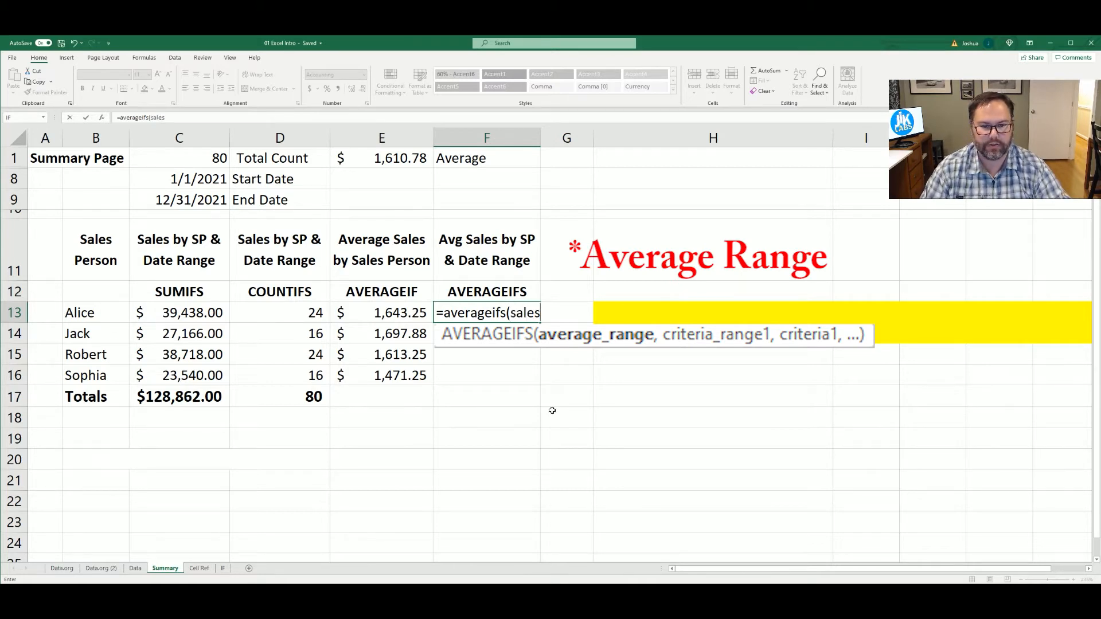
{"action": "key", "text": "Tab"}
{"action": "type", "text": ","}
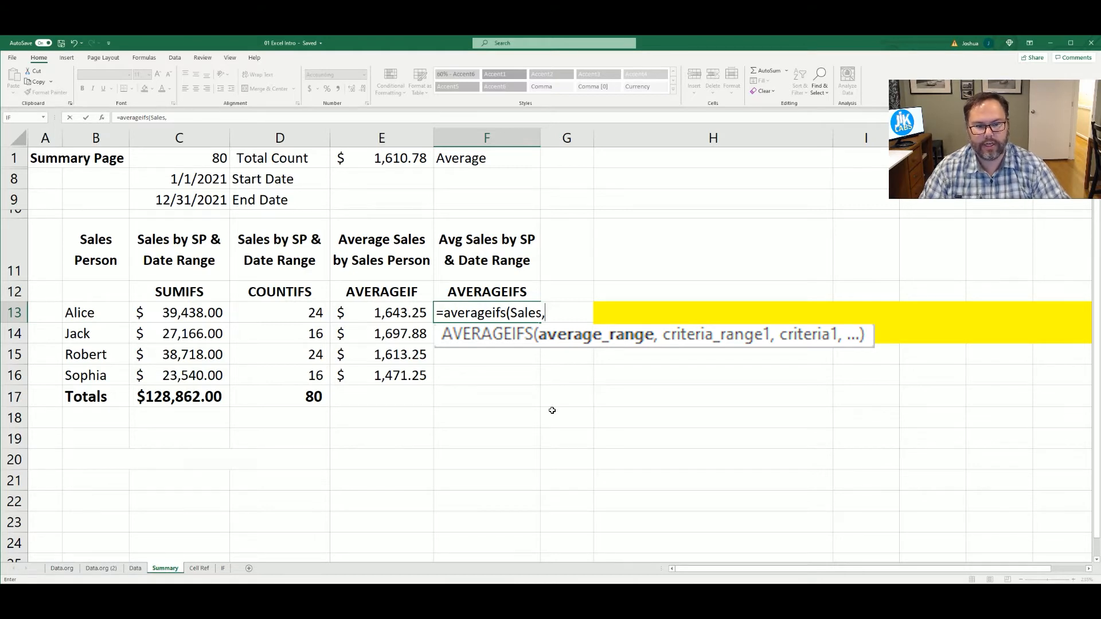
{"action": "type", "text": "s"}
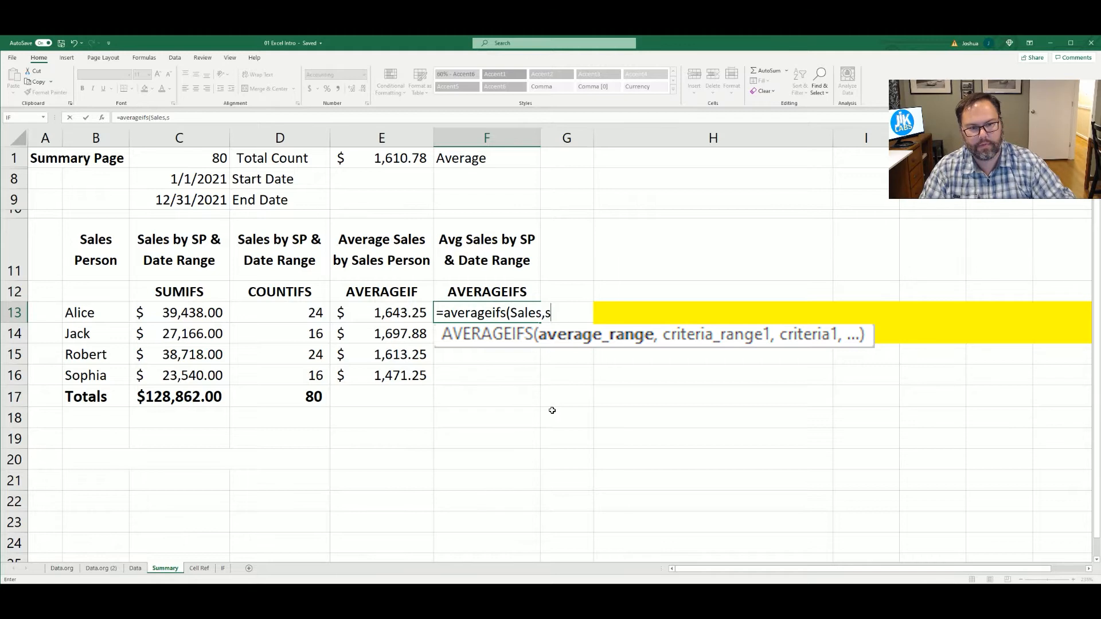
{"action": "type", "text": "ales_Person,"}
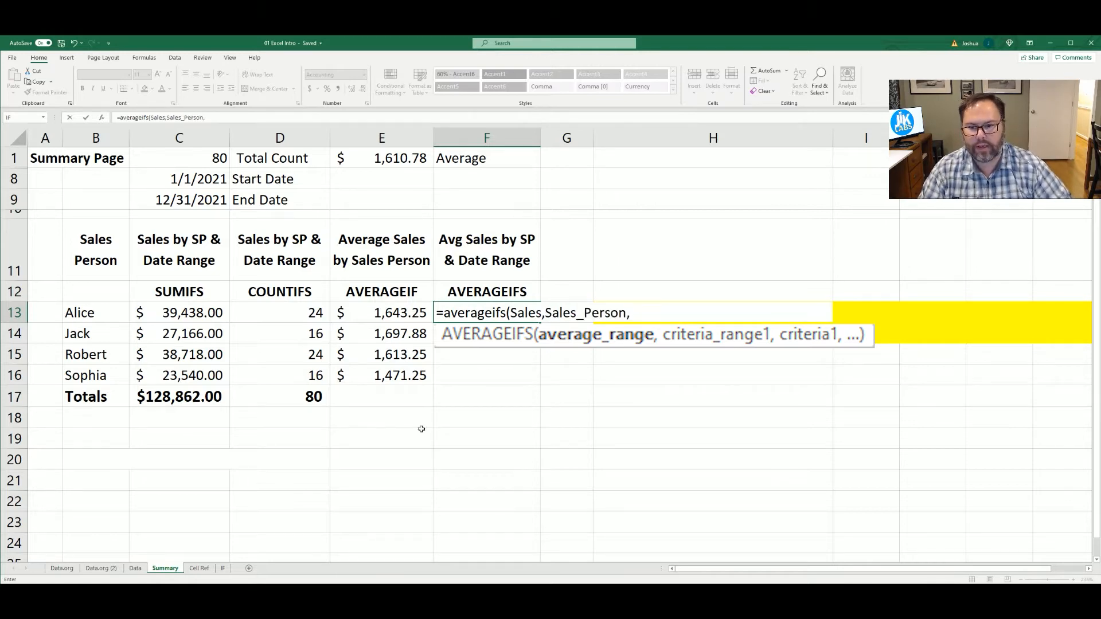
Add Sales_Person as the formula's first criteria range, with cell B13 as its criterion
{"action": "left_click", "coordinate": [94, 312]}
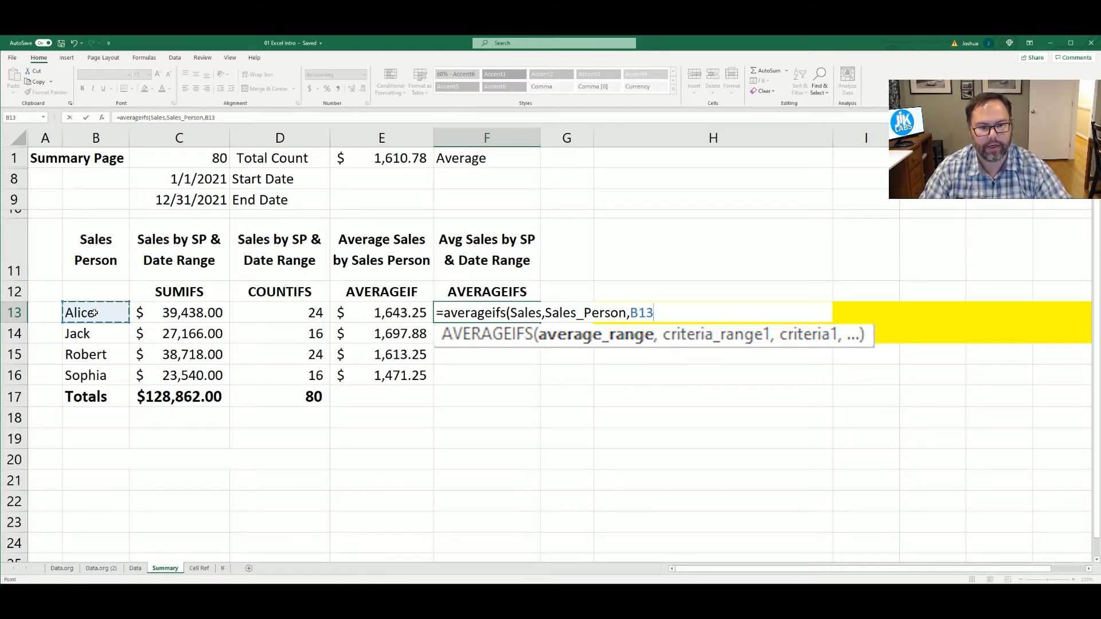
{"action": "type", "text": ","}
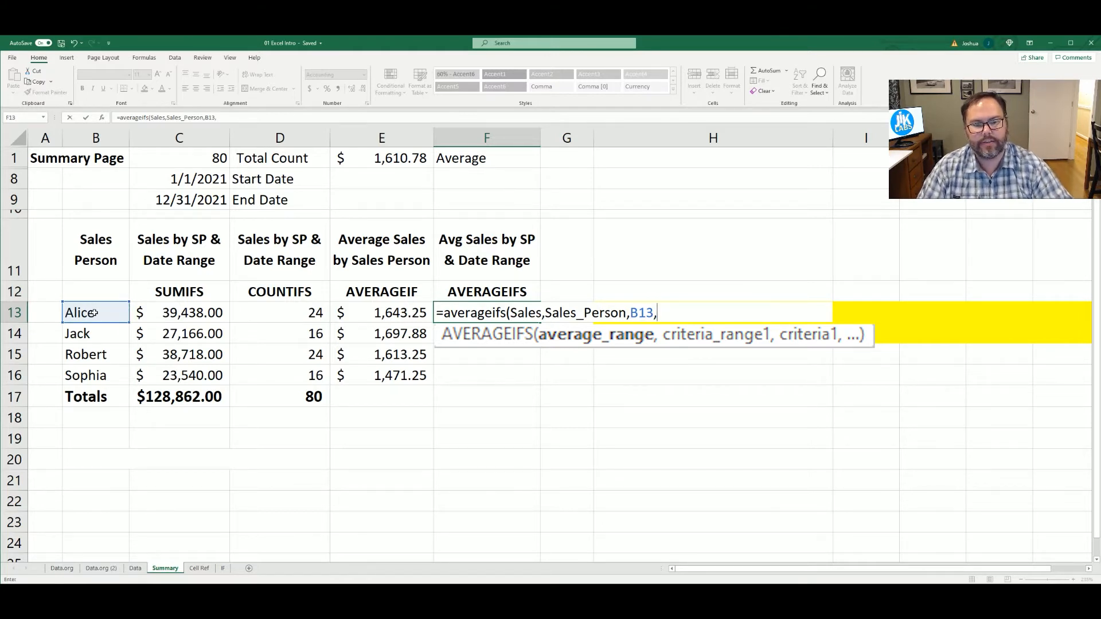
{"action": "type", "text": "Dat"}
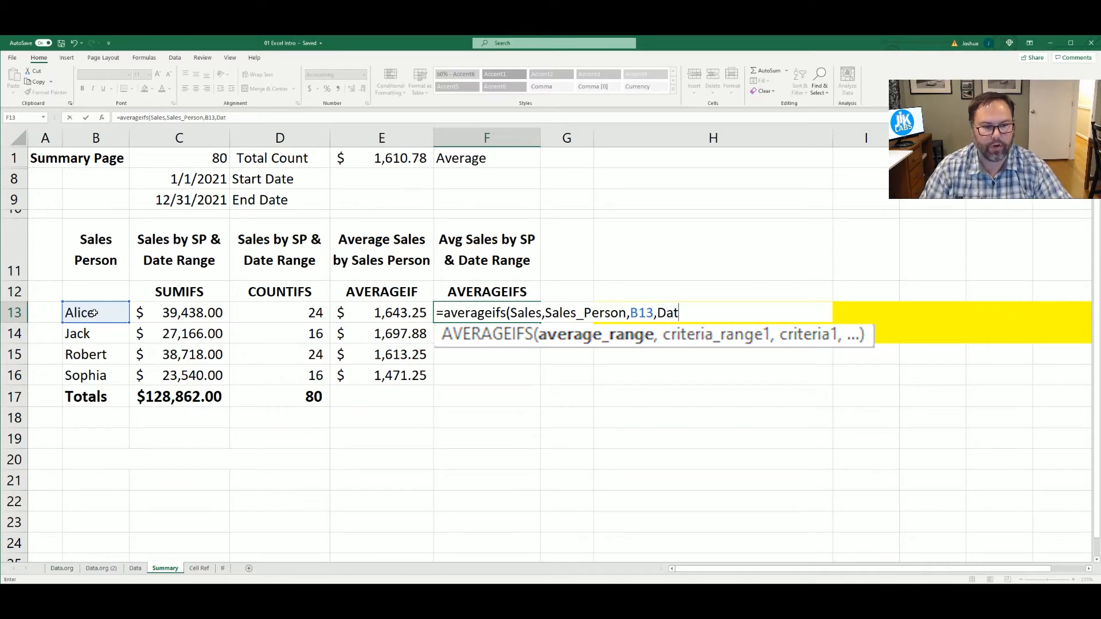
{"action": "type", "text": "e,"}
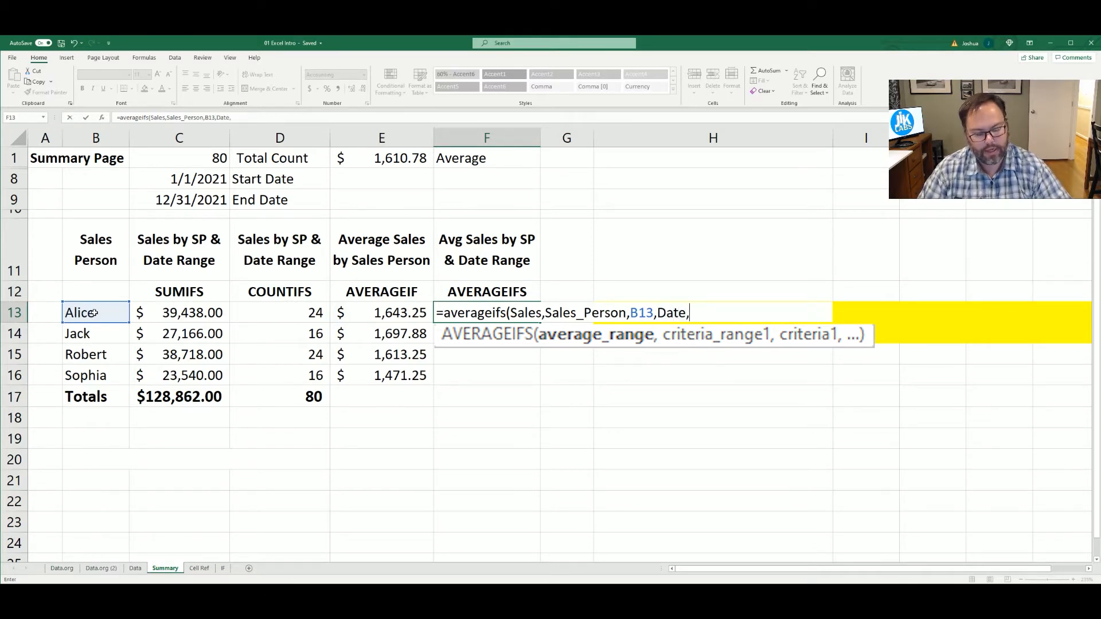
{"action": "type", "text": "\">=\""}
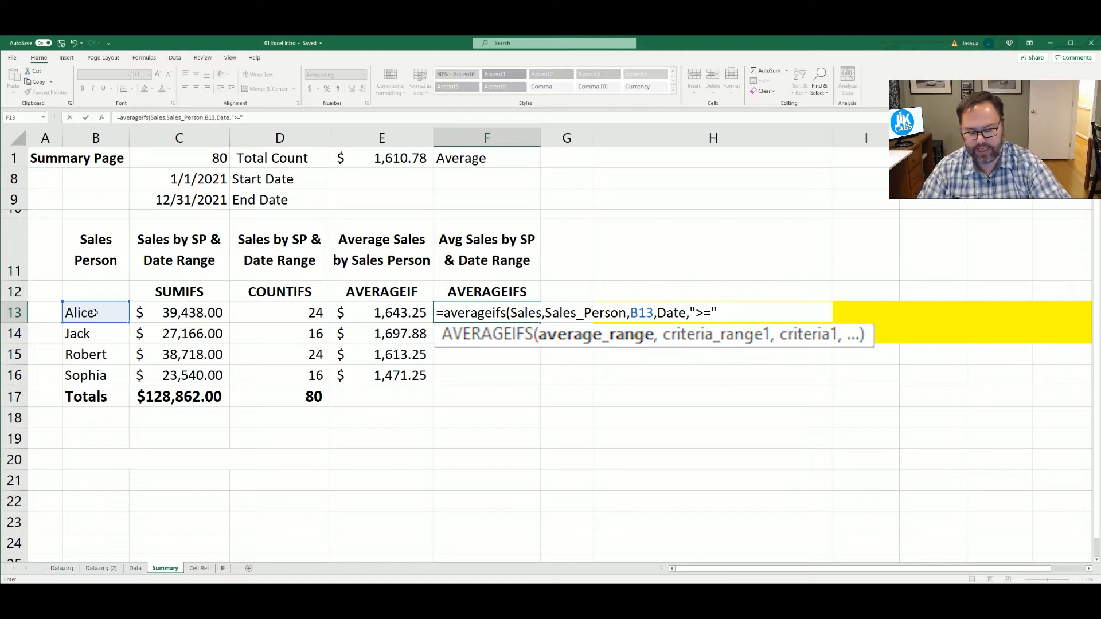
{"action": "type", "text": "&"}
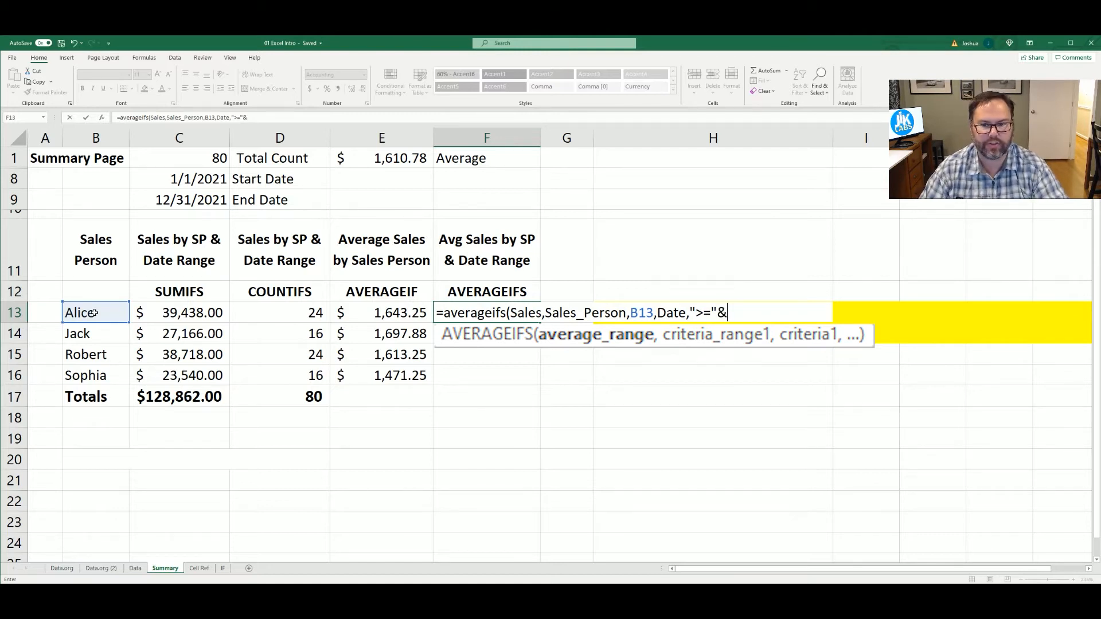
Add the start date condition to the formula: criteria range Date with ">="&$C$8 as an absolute reference
{"action": "left_click", "coordinate": [181, 180]}
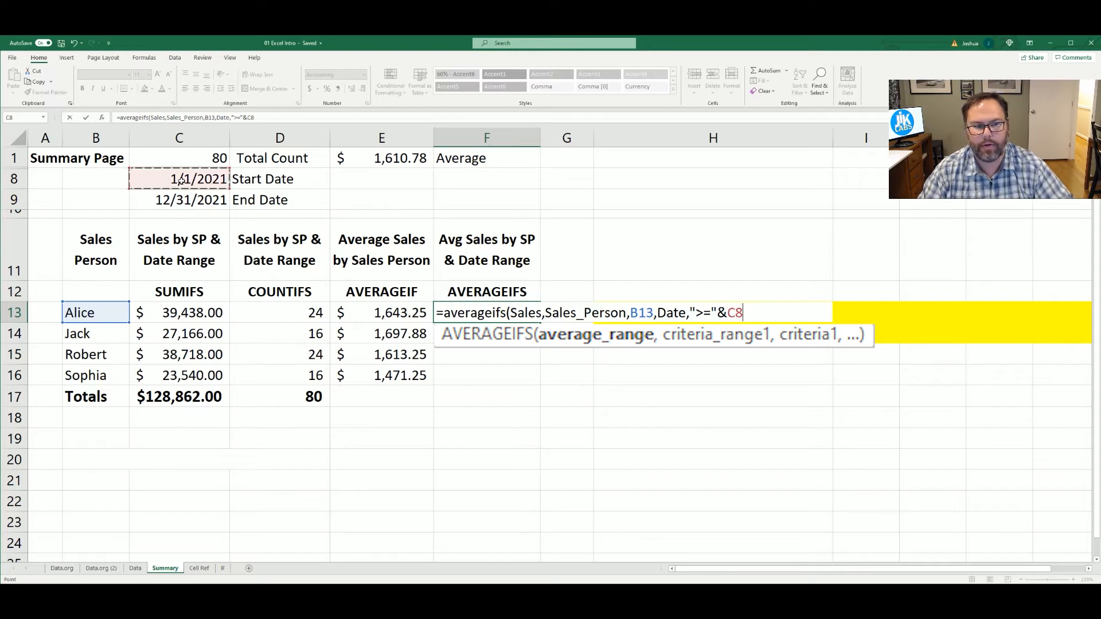
{"action": "key", "text": "F4"}
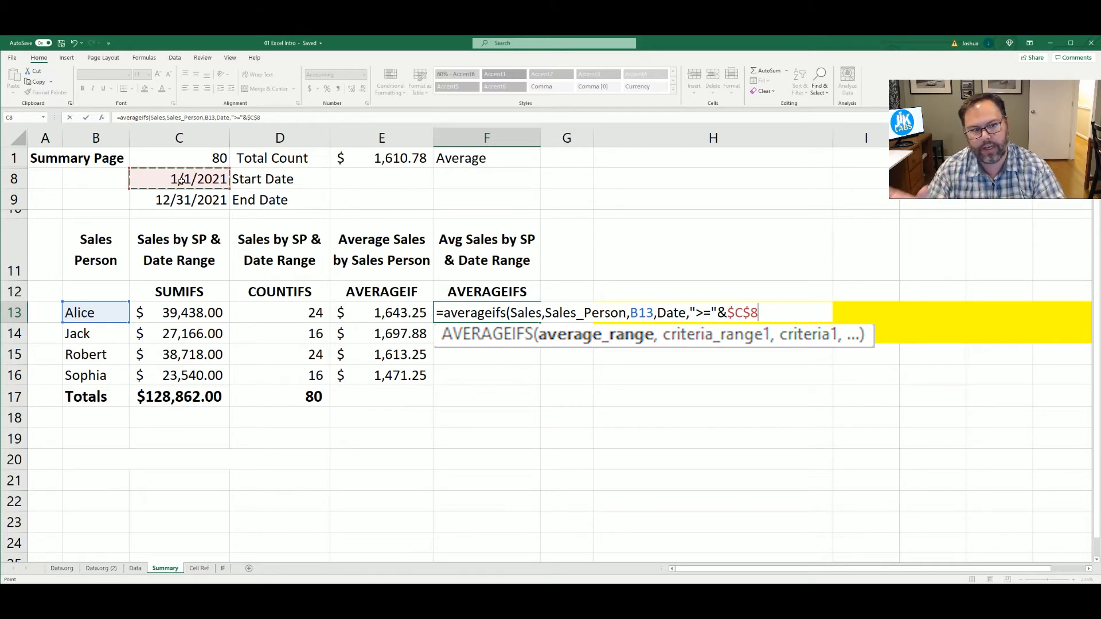
Add the end date condition, criteria range Date with "<="&$C$9, and complete the AVERAGEIFS formula in F13
{"action": "type", "text": ",Date"}
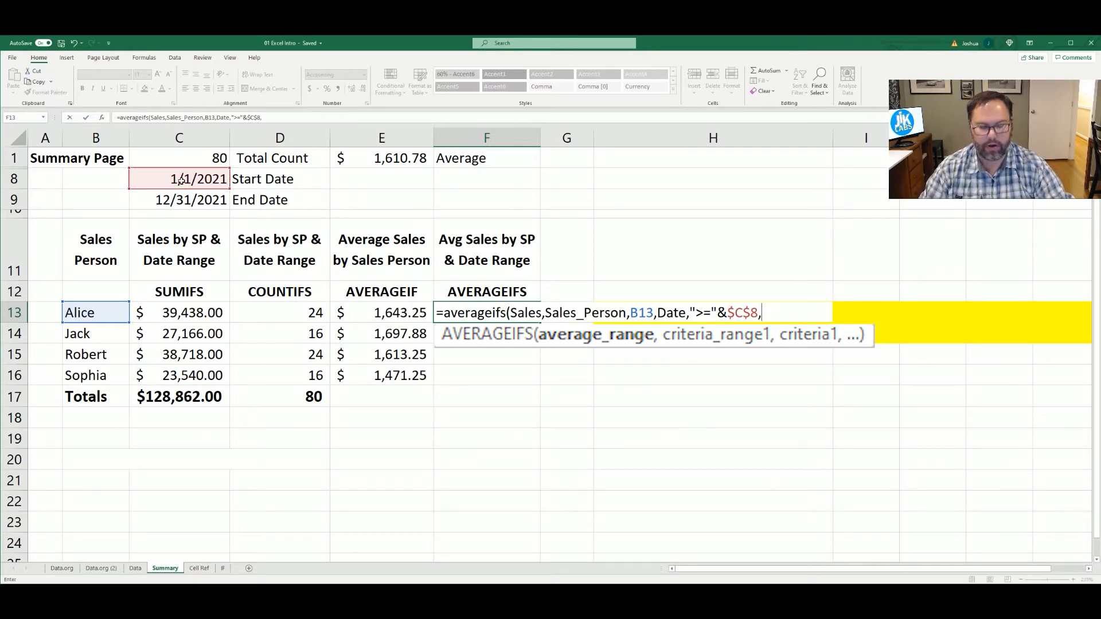
{"action": "type", "text": ","}
{"action": "type", "text": "\"<"}
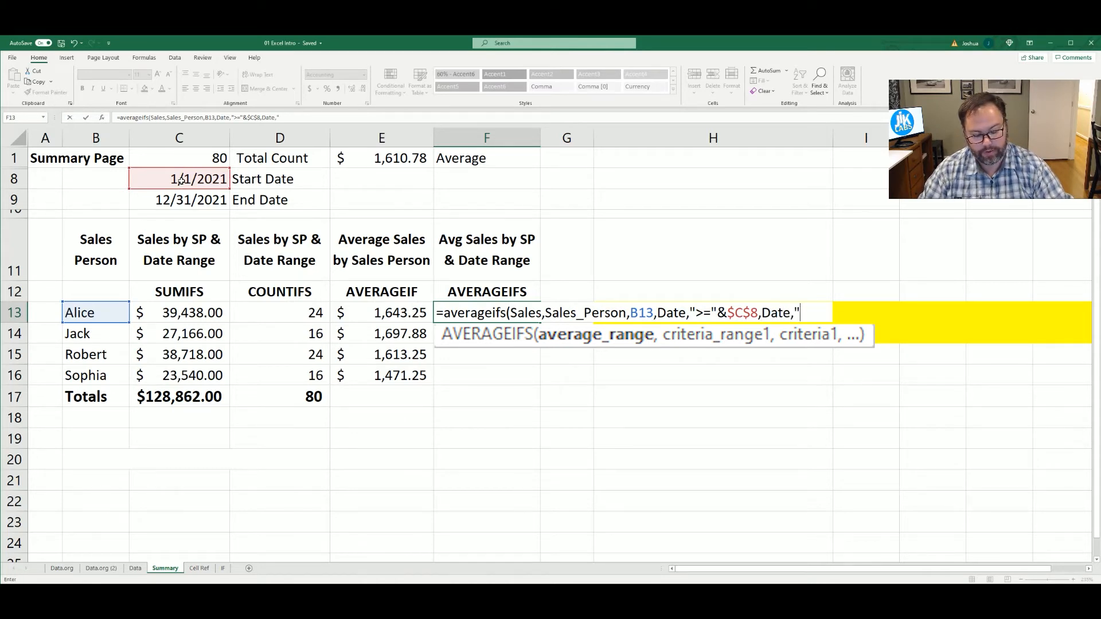
{"action": "type", "text": "=\"&"}
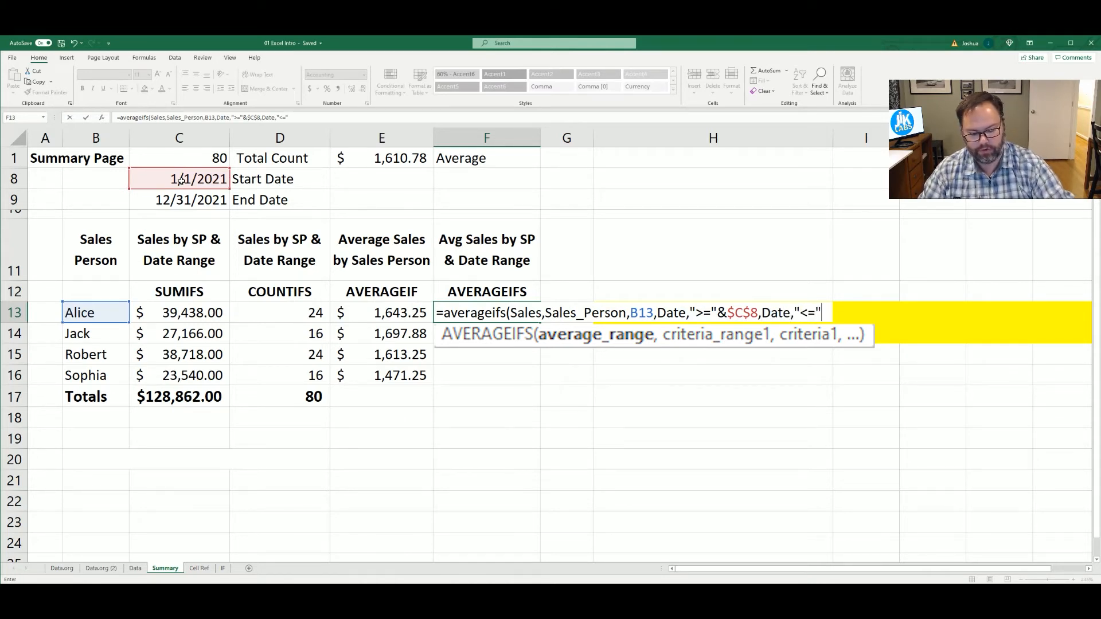
{"action": "left_click", "coordinate": [160, 199]}
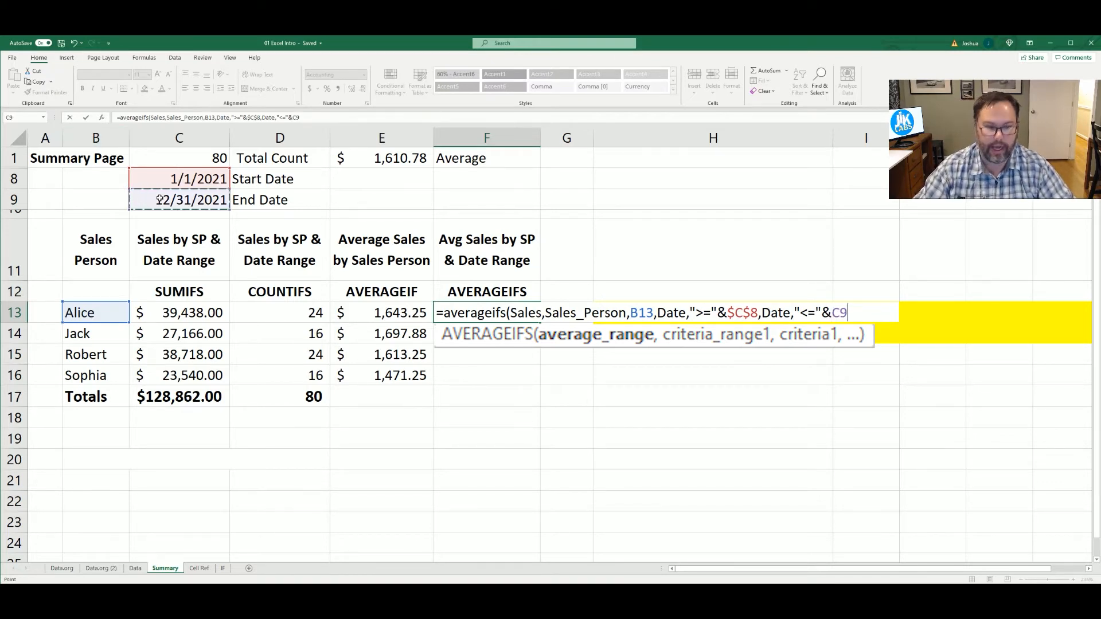
{"action": "key", "text": "F4"}
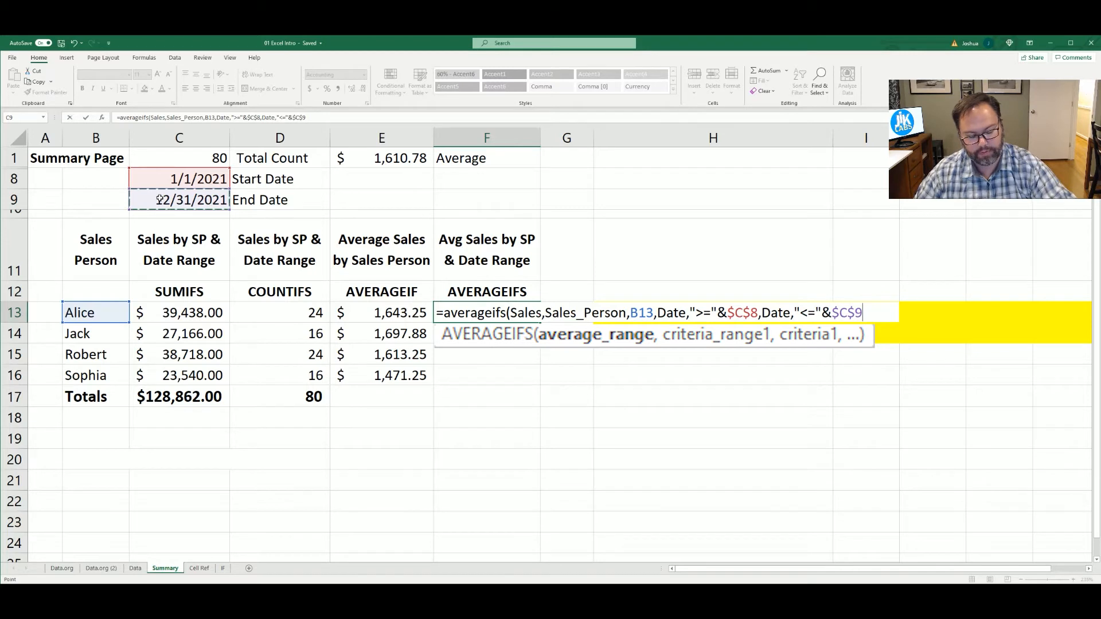
{"action": "type", "text": ")"}
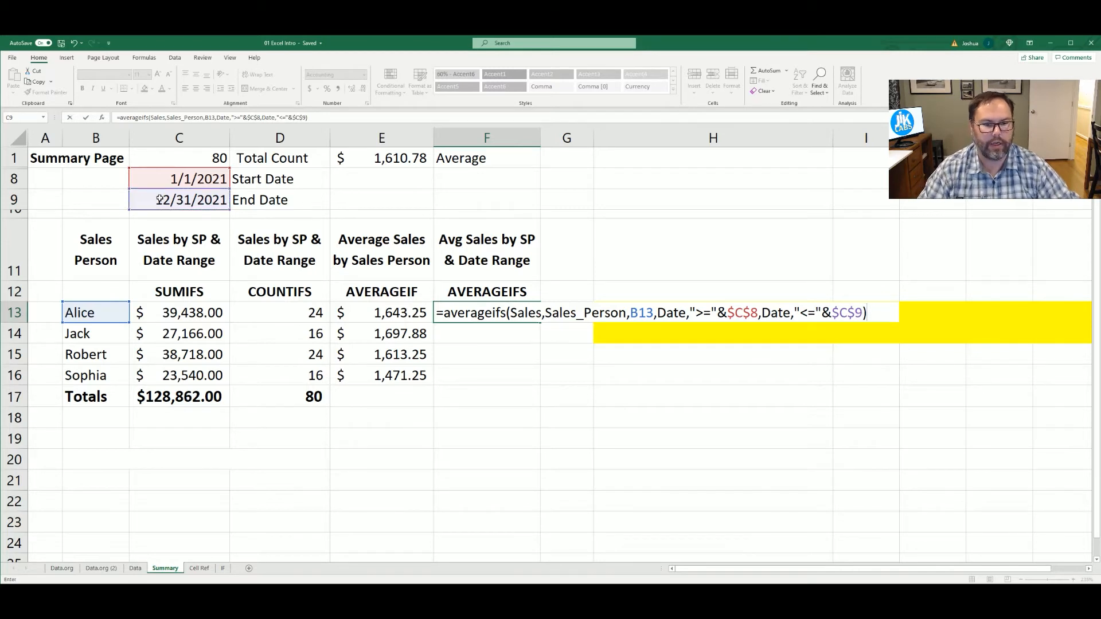
{"action": "key", "text": "Return"}
Fill the AVERAGEIFS formula from F13 down through F16 and compare the rows with the AVERAGEIF column
{"action": "left_click", "coordinate": [532, 319]}
{"action": "left_click_drag", "start_coordinate": [536, 321], "coordinate": [536, 379]}
{"action": "left_click", "coordinate": [351, 338]}
{"action": "key", "text": "Right"}
{"action": "key", "text": "Down"}
{"action": "left_click", "coordinate": [405, 376]}
{"action": "key", "text": "Right"}
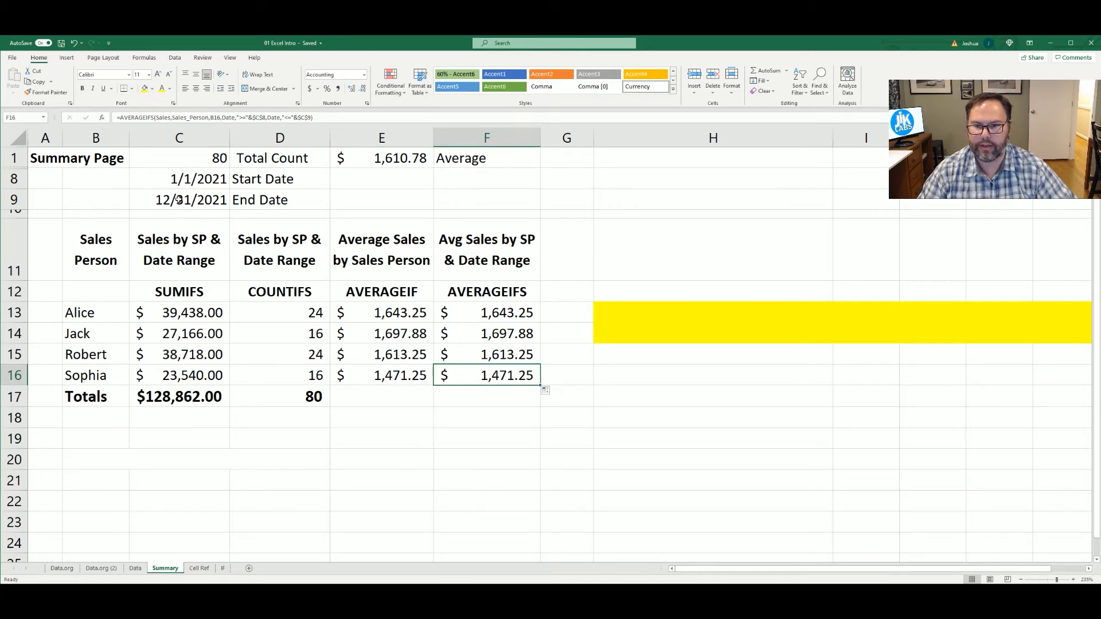
Check the invoice dates on the Data sheet, and set the Summary sheet's End Date in C9 to 3/1/2021
{"action": "left_click", "coordinate": [135, 568]}
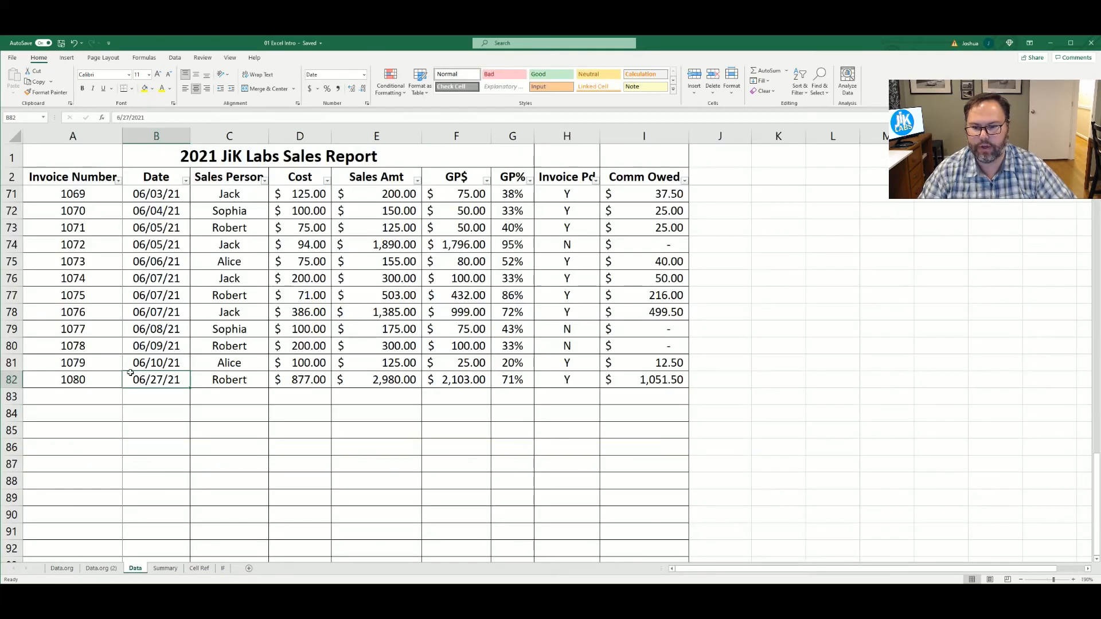
{"action": "left_click", "coordinate": [165, 568]}
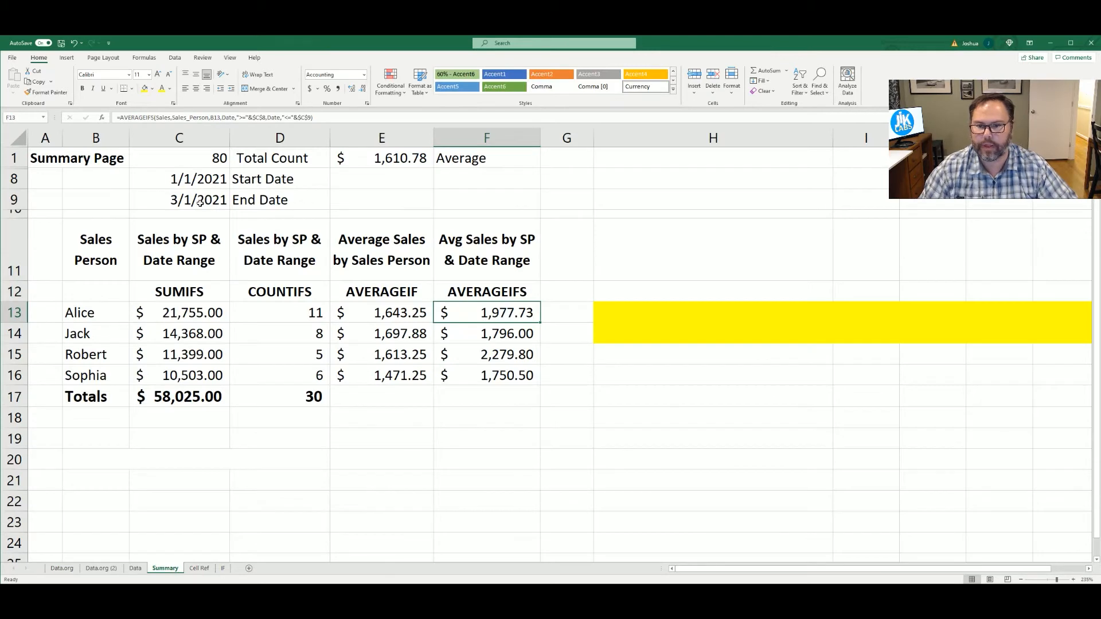
{"action": "key", "text": "ctrl+z"}
{"action": "type", "text": "3/"}
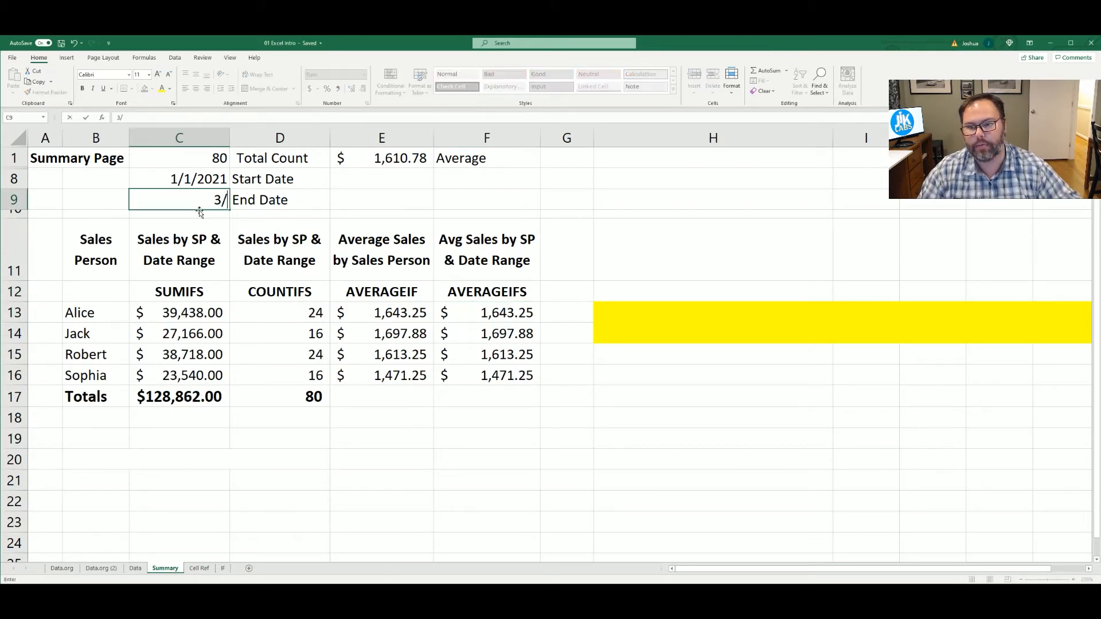
{"action": "type", "text": "1/202"}
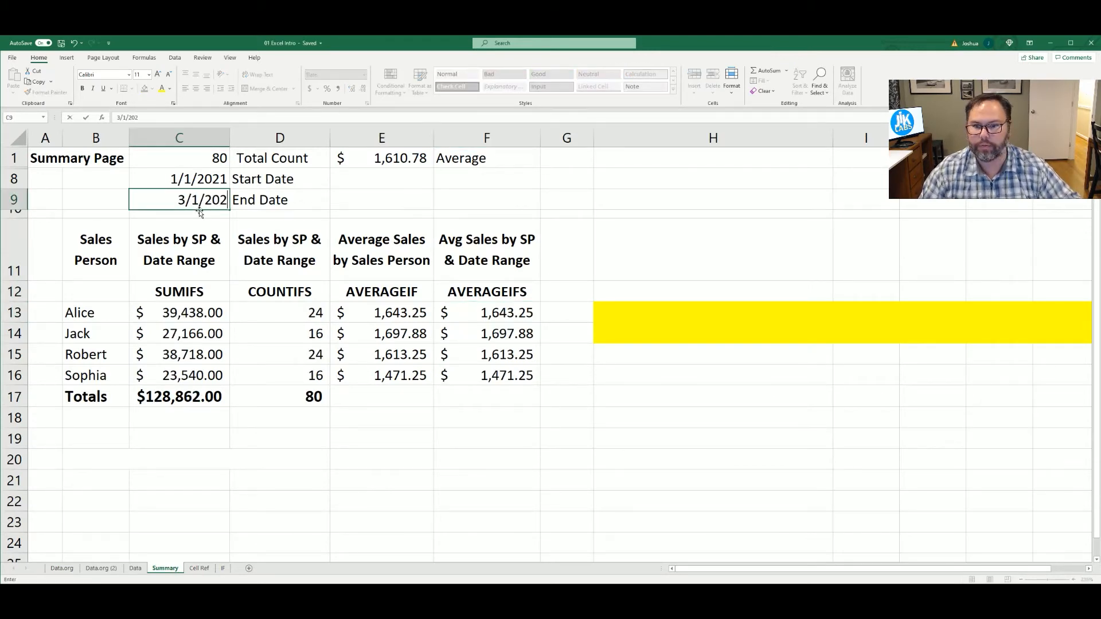
{"action": "key", "text": "Return"}
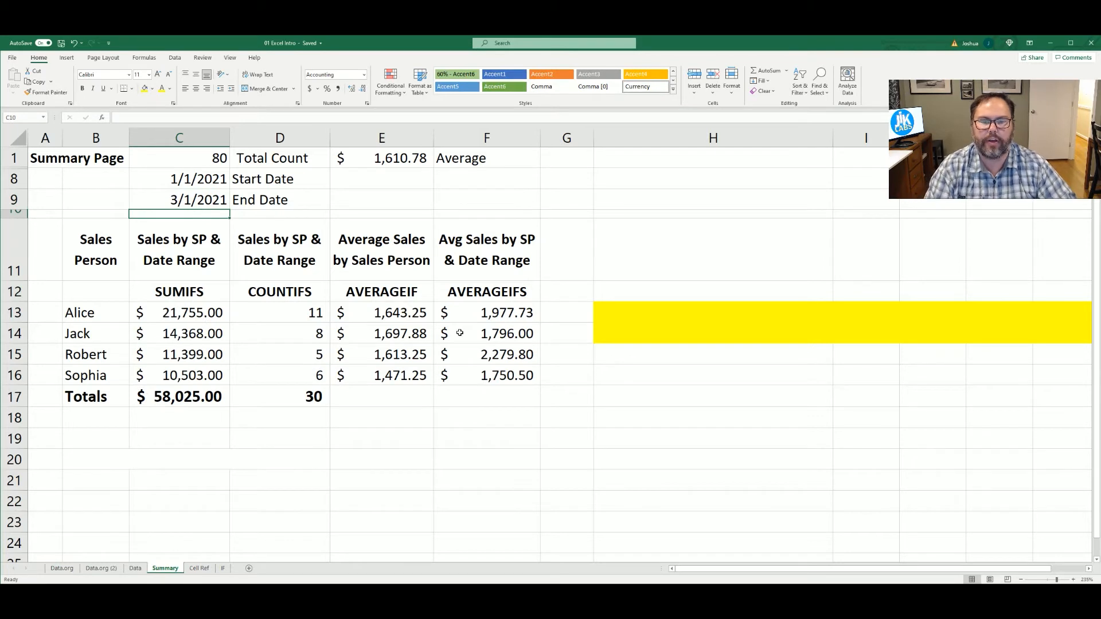
Examine the AVERAGEIF formula in E13 and the AVERAGEIFS formula in F13 to compare their criteria
{"action": "left_click", "coordinate": [393, 319]}
{"action": "double_click", "coordinate": [394, 320]}
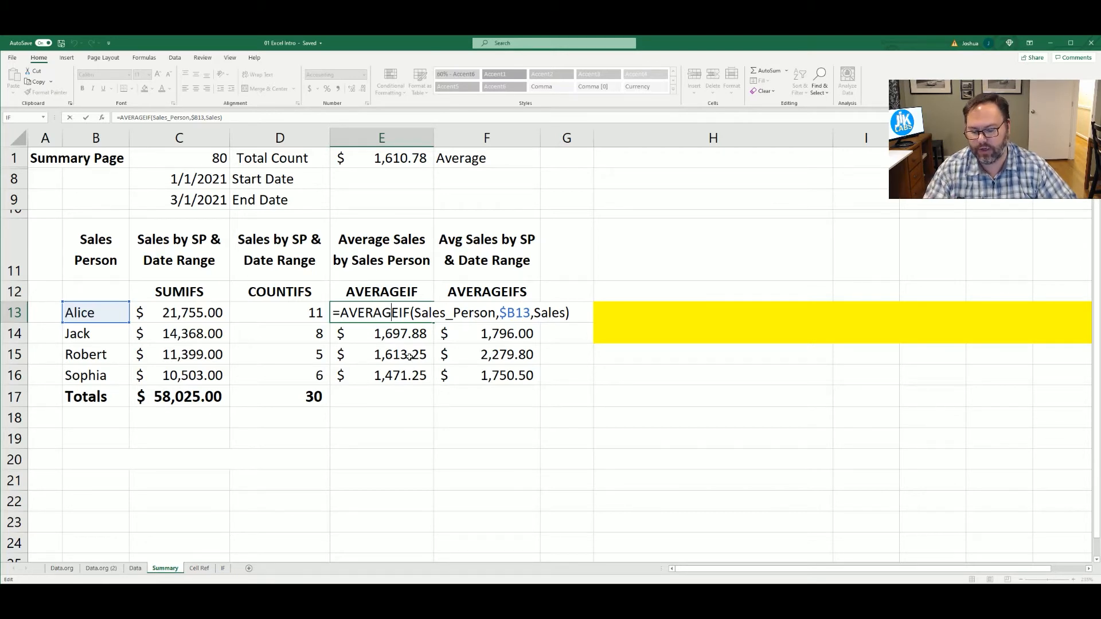
{"action": "key", "text": "ctrl+Return"}
{"action": "double_click", "coordinate": [473, 313]}
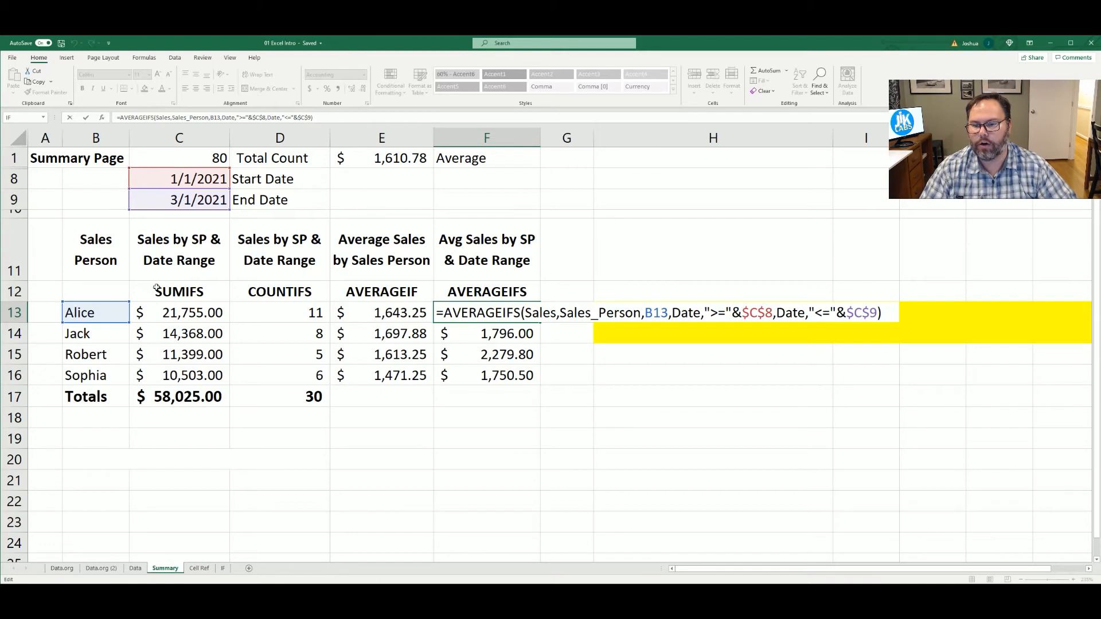
{"action": "key", "text": "ctrl+Return"}
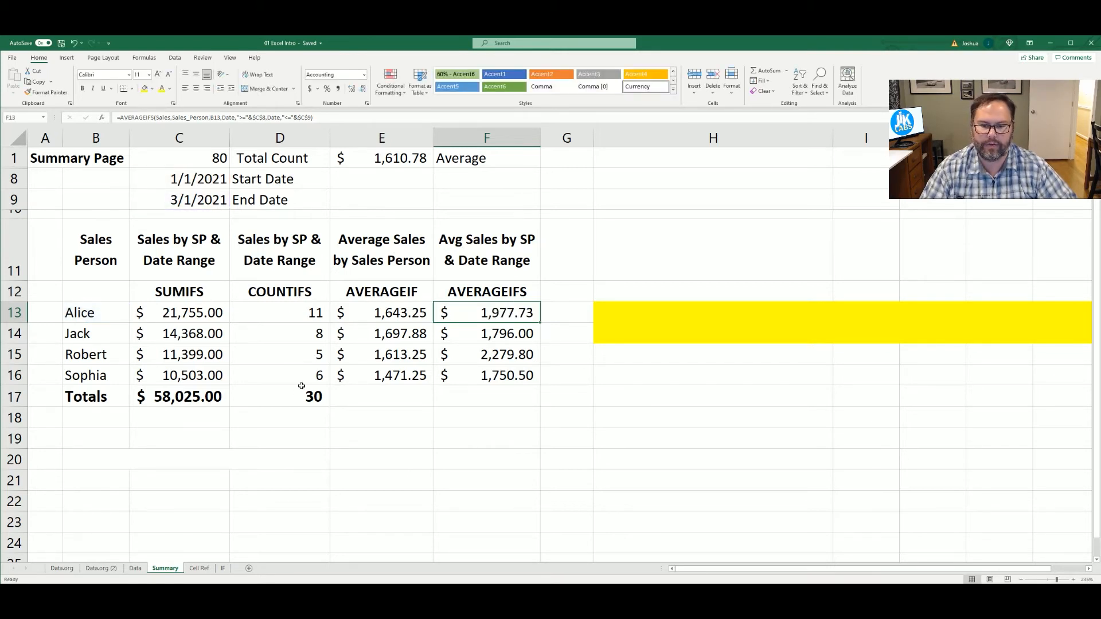
Set the End Date in C9 to 12/31/2021 and make column G slightly narrower
{"action": "left_click", "coordinate": [191, 198]}
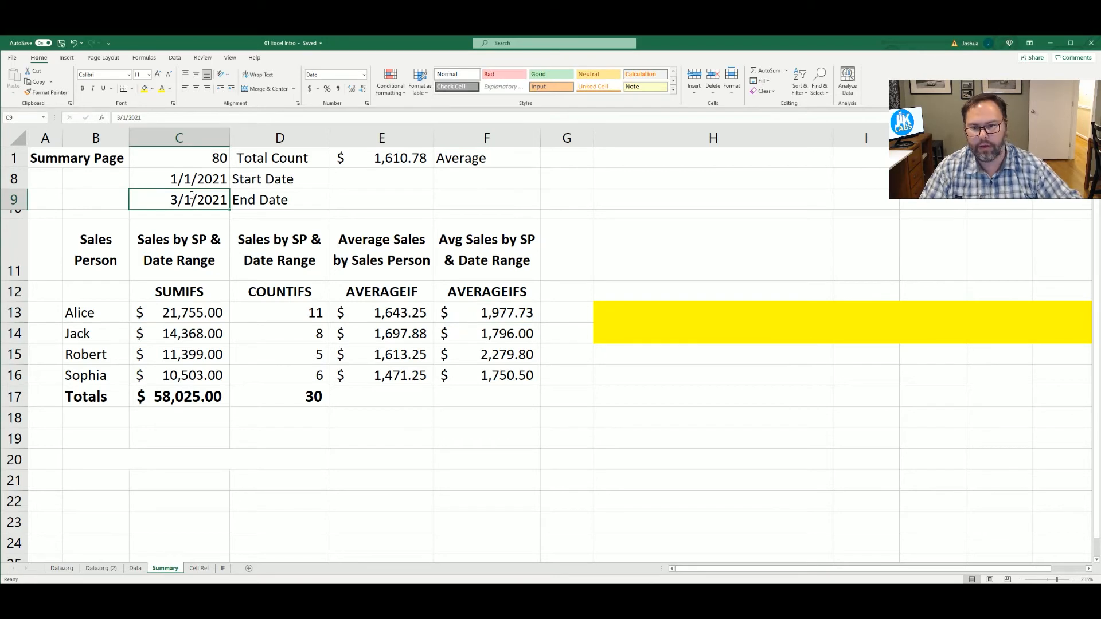
{"action": "type", "text": "12/31/2021"}
{"action": "key", "text": "Return"}
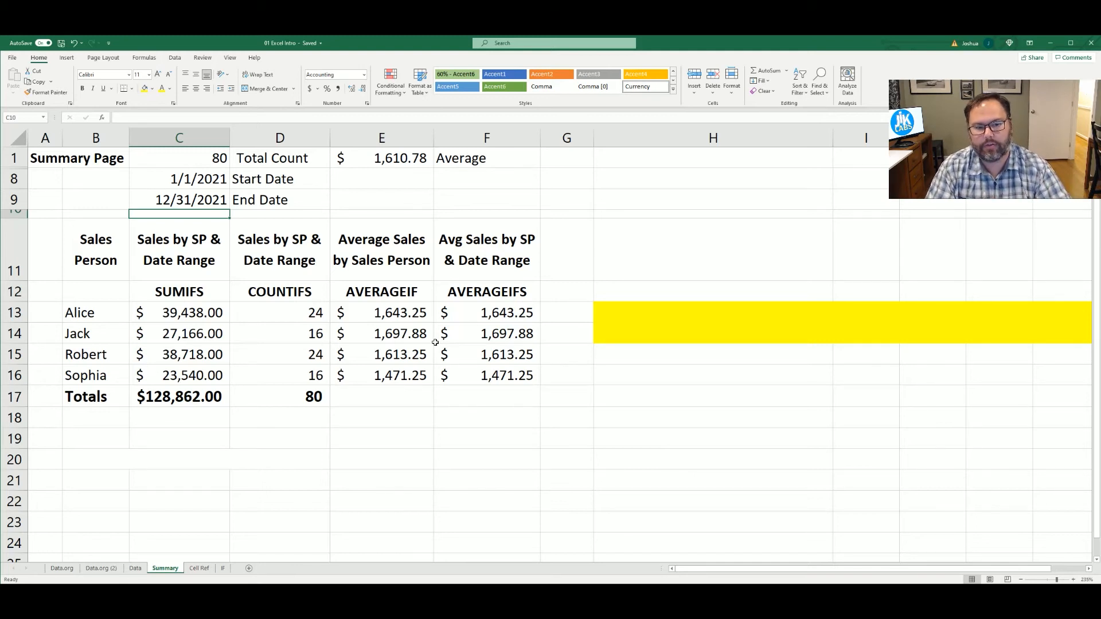
{"action": "left_click_drag", "start_coordinate": [592, 135], "coordinate": [572, 137]}
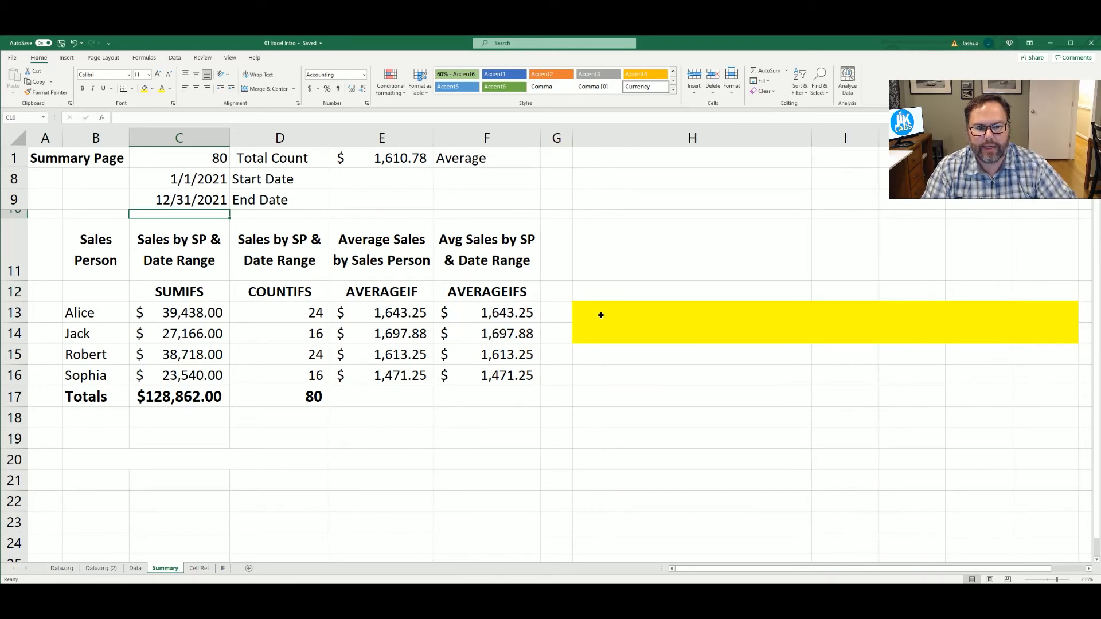
Change the font colour of the hidden formula text in H13:H14 to black
{"action": "left_click_drag", "start_coordinate": [601, 315], "coordinate": [580, 322]}
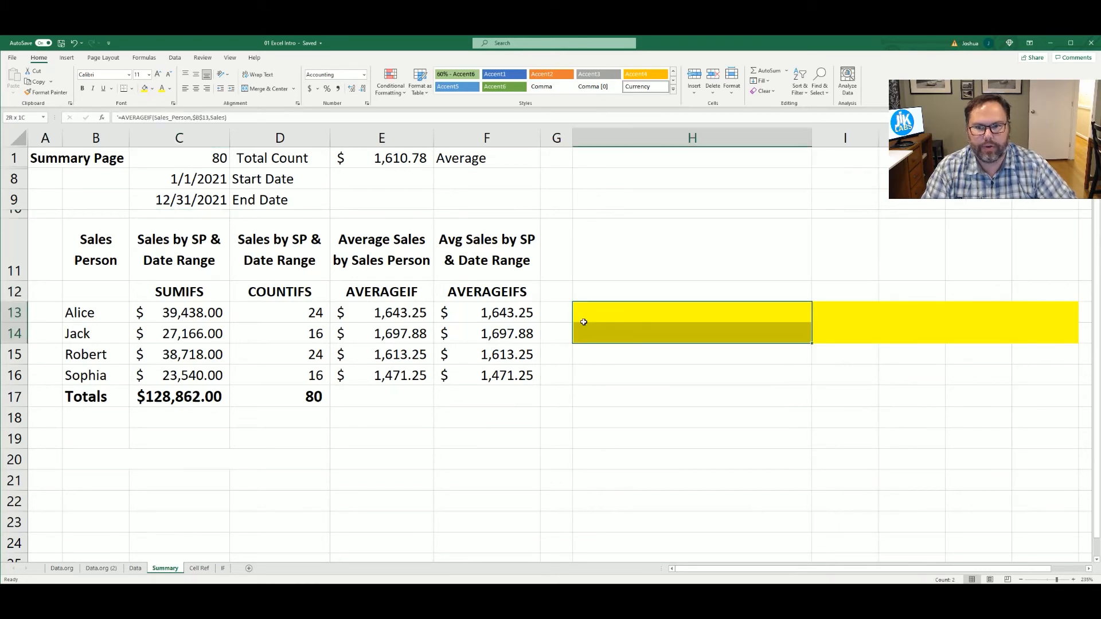
{"action": "left_click", "coordinate": [168, 103]}
{"action": "left_click", "coordinate": [612, 371]}
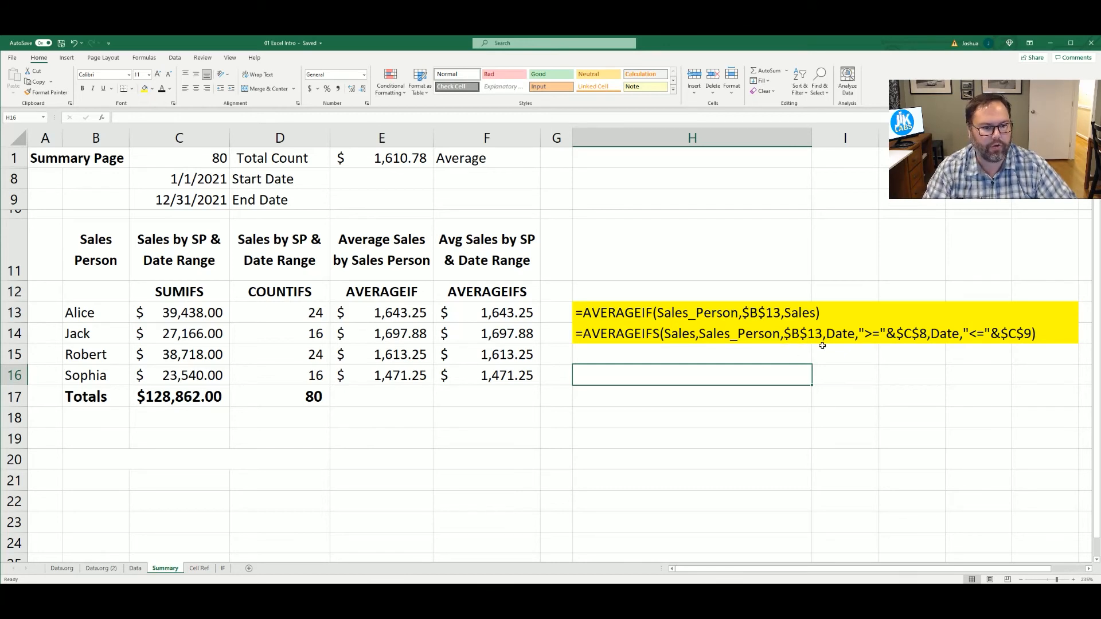
Remove both date criteria from F13, leaving =AVERAGEIFS(Sales,Sales_Person,B13), and compare it with the AVERAGEIF cell E13
{"action": "left_click", "coordinate": [492, 313]}
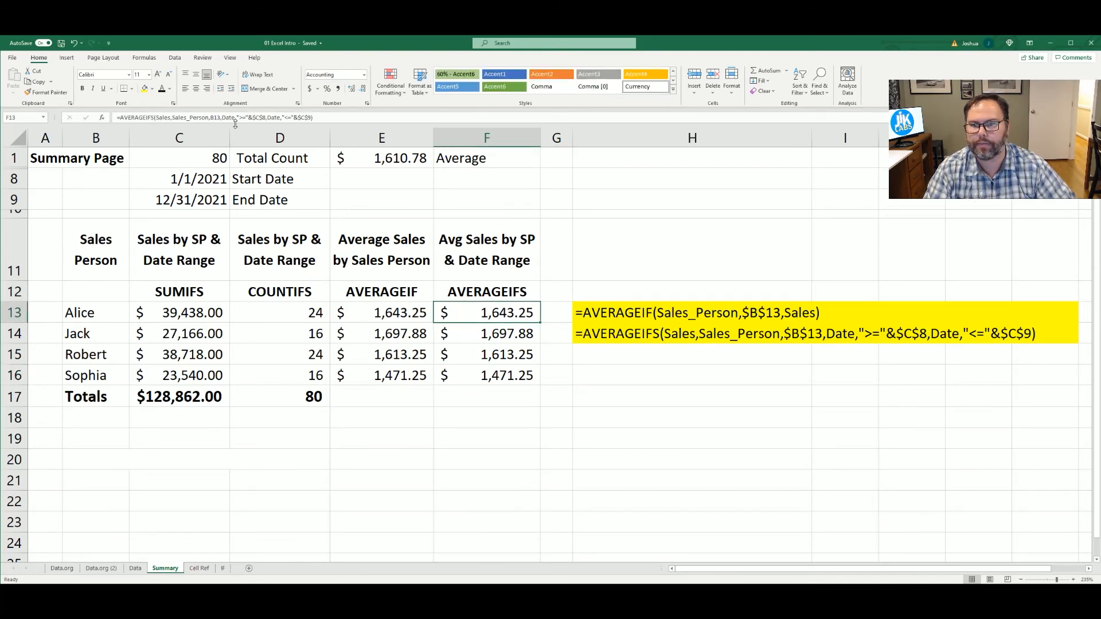
{"action": "double_click", "coordinate": [471, 314]}
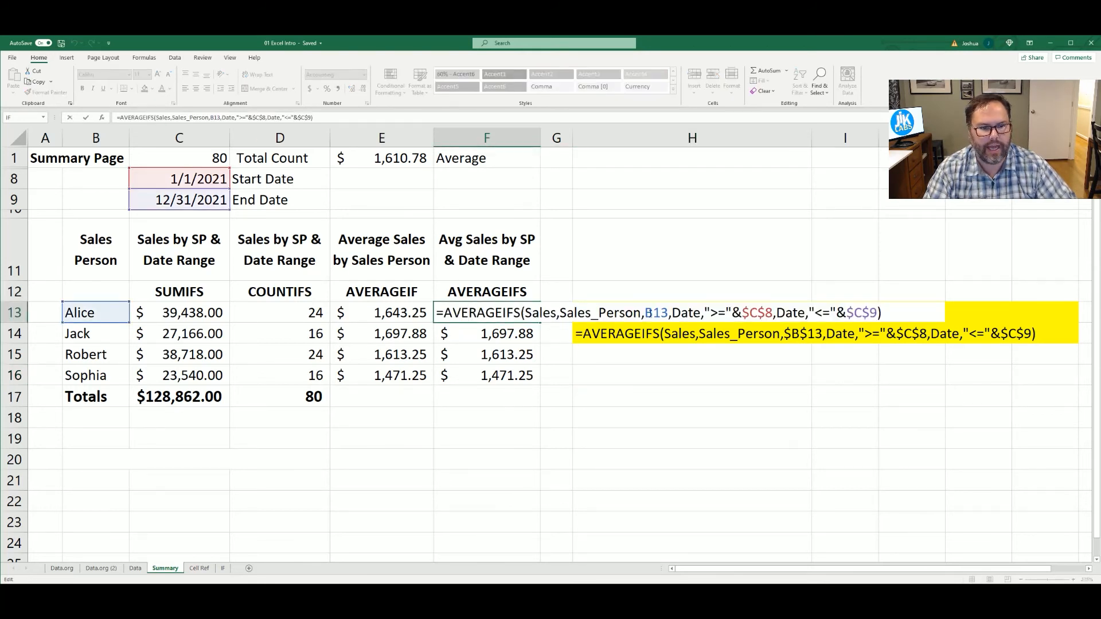
{"action": "left_click_drag", "start_coordinate": [671, 313], "coordinate": [877, 313]}
{"action": "key", "text": "Delete"}
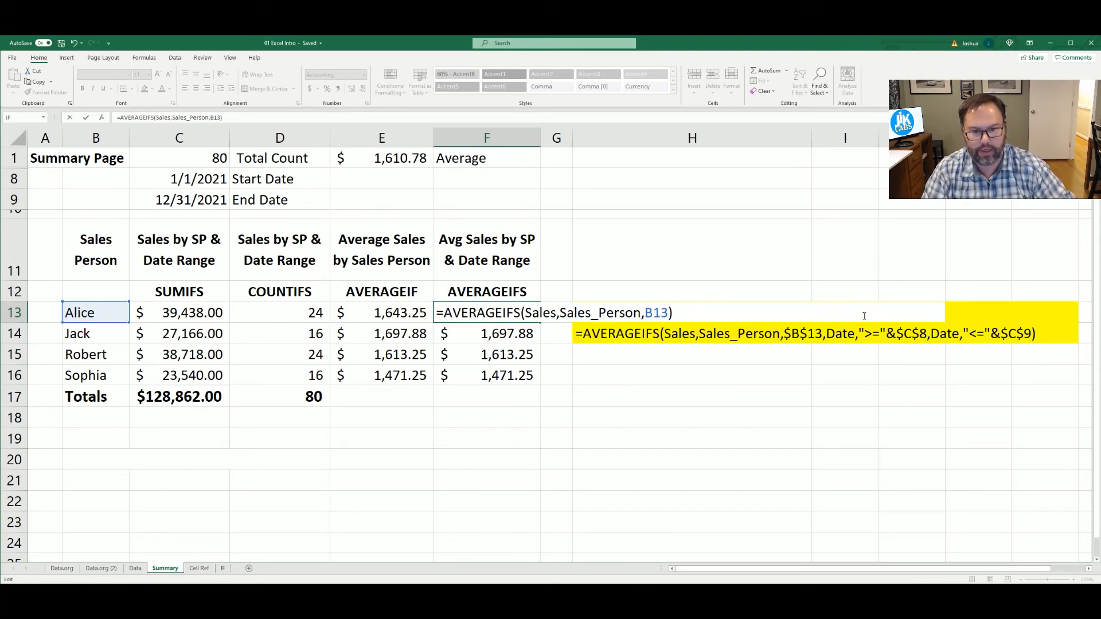
{"action": "key", "text": "Return"}
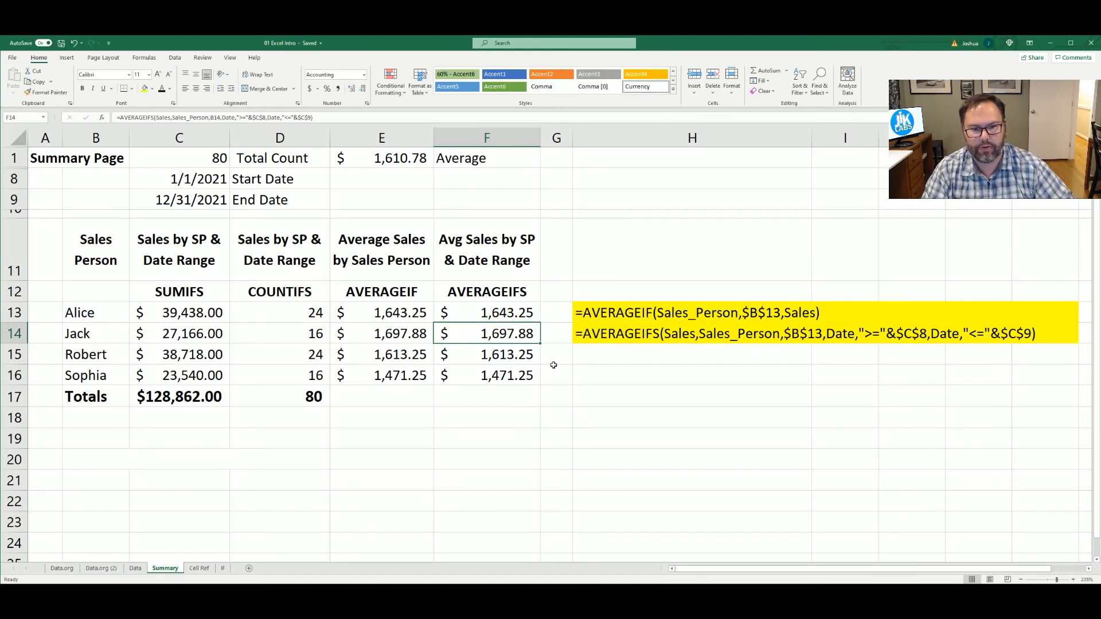
{"action": "left_click", "coordinate": [425, 310]}
{"action": "left_click_drag", "start_coordinate": [426, 310], "coordinate": [464, 309]}
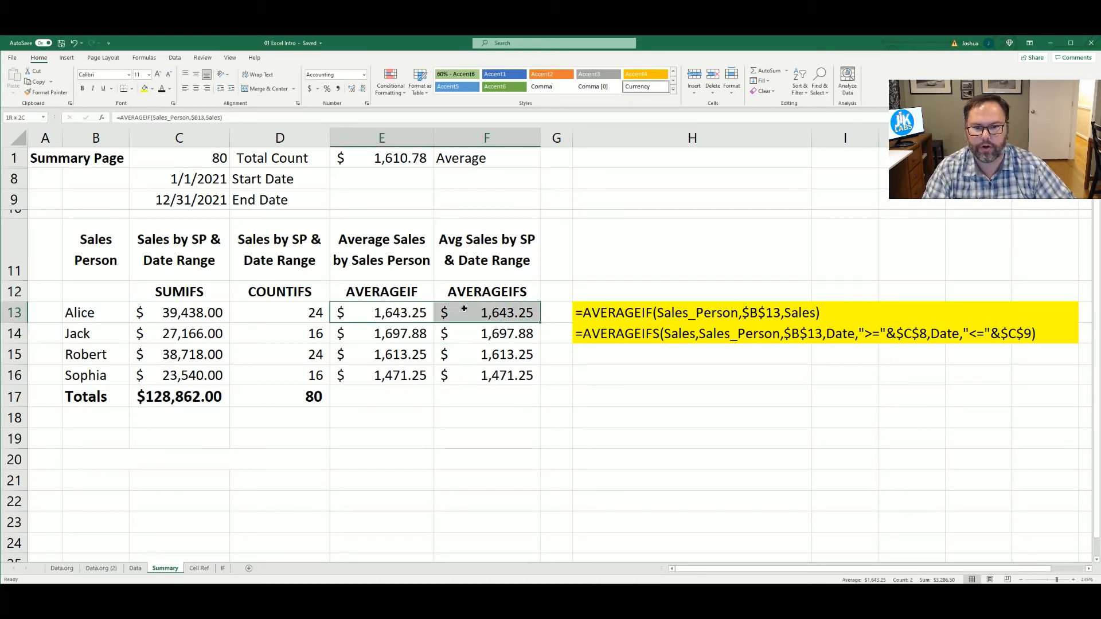
Set the End Date in C9 to 3/1/2021 and compare the averages in E13 and F13
{"action": "left_click", "coordinate": [180, 196]}
{"action": "type", "text": "3/1/20"}
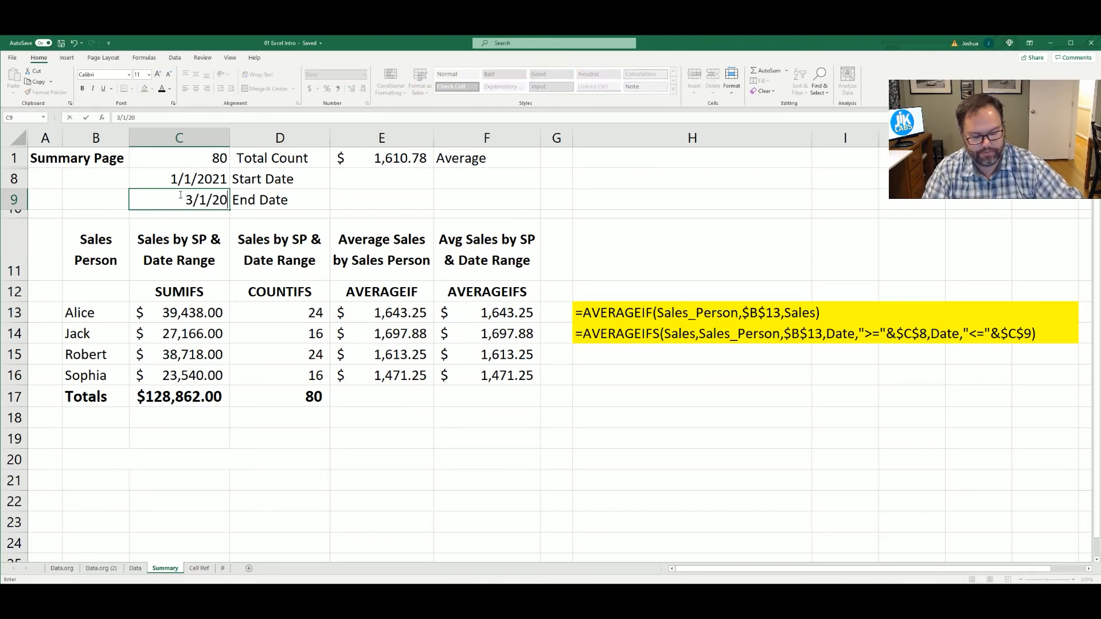
{"action": "type", "text": "21"}
{"action": "key", "text": "Return"}
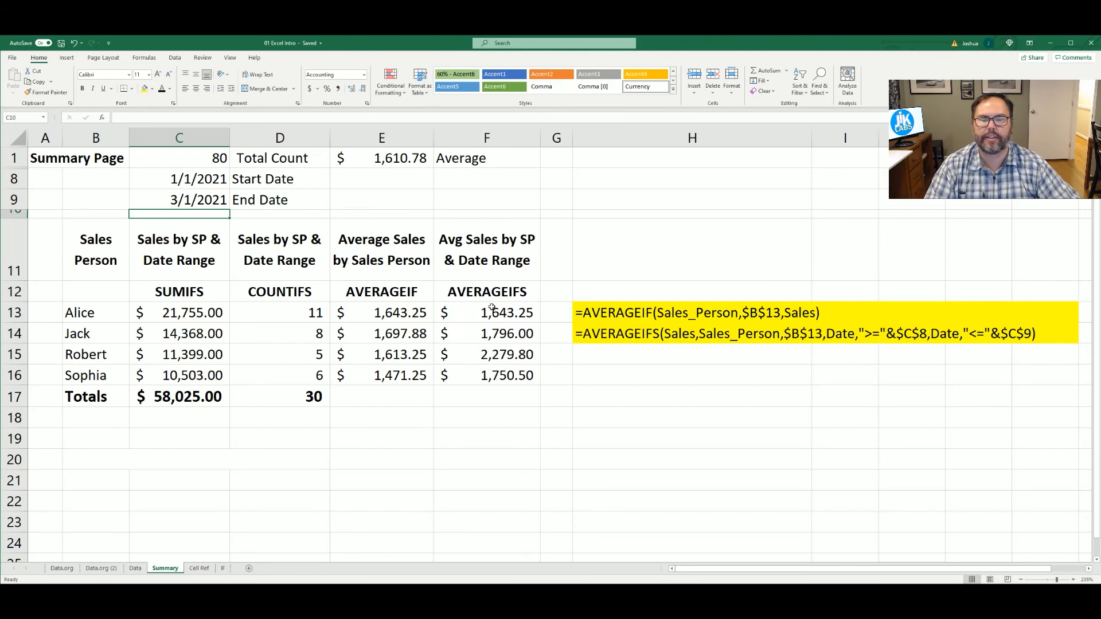
{"action": "left_click", "coordinate": [470, 316]}
{"action": "left_click", "coordinate": [427, 312], "text": "shift"}
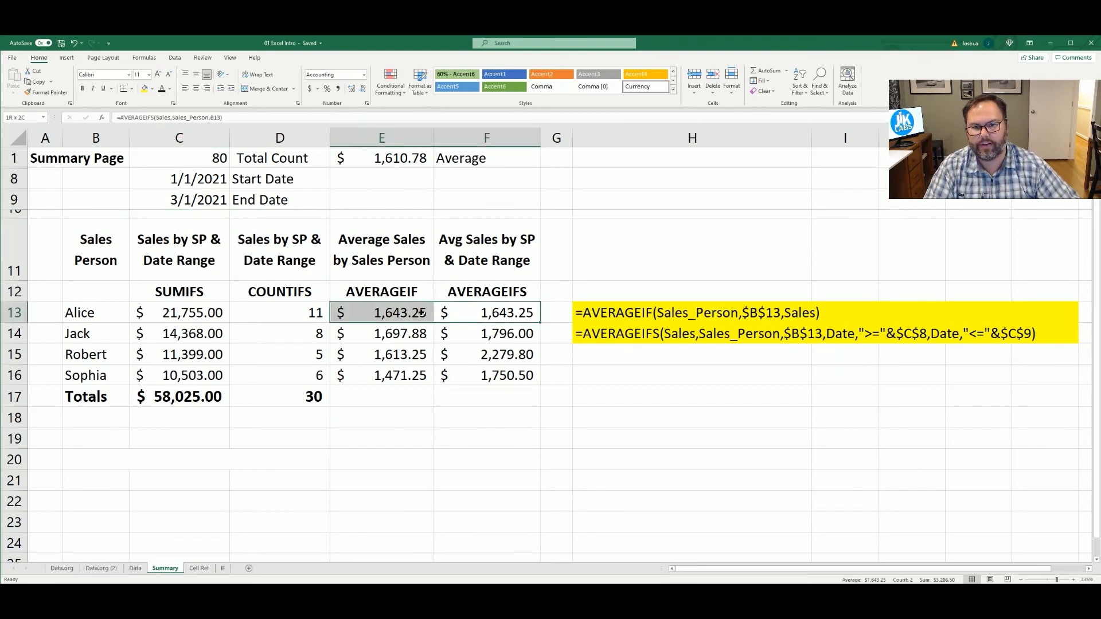
Review the shortened formula in F13 and replace it with a copy of the AVERAGEIFS formula from F14
{"action": "double_click", "coordinate": [469, 312]}
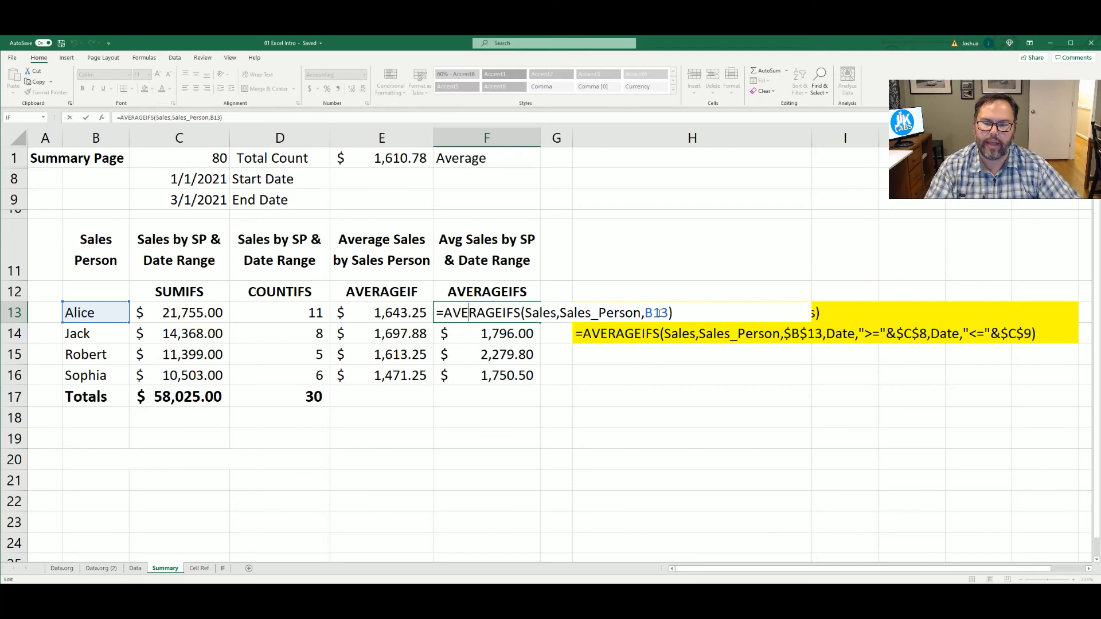
{"action": "key", "text": "ctrl+Return"}
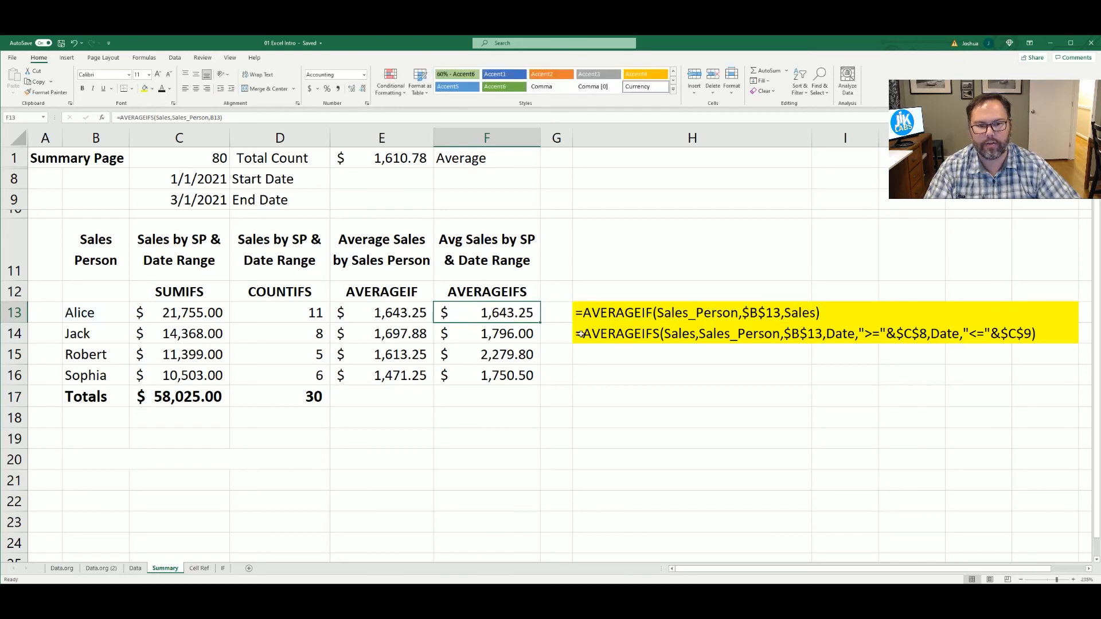
{"action": "left_click", "coordinate": [516, 334]}
{"action": "key", "text": "ctrl+c"}
{"action": "left_click", "coordinate": [498, 314]}
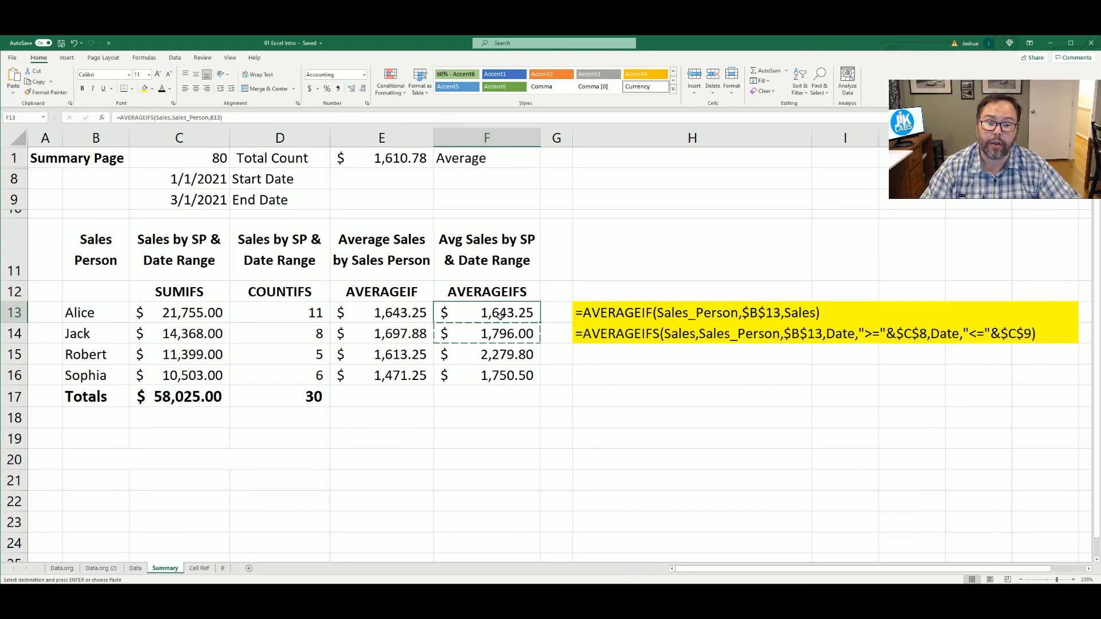
{"action": "left_click", "coordinate": [486, 334]}
{"action": "left_click", "coordinate": [484, 314]}
{"action": "key", "text": "ctrl+v"}
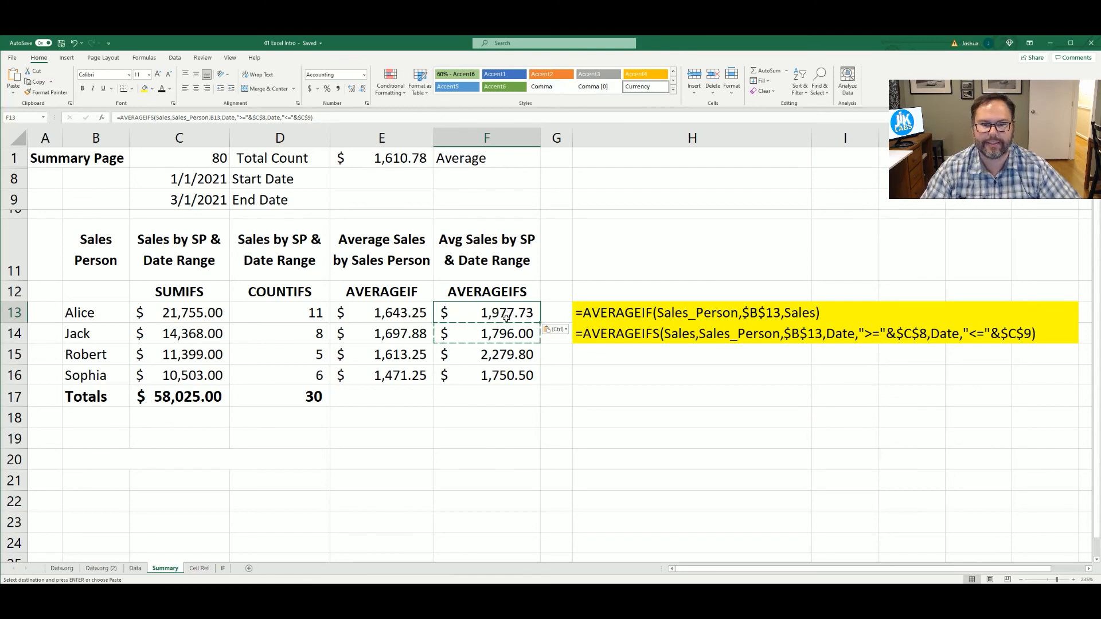
Check the cell references in F13's AVERAGEIFS formula and set the End Date in C9 to 12/31/2021
{"action": "double_click", "coordinate": [507, 314]}
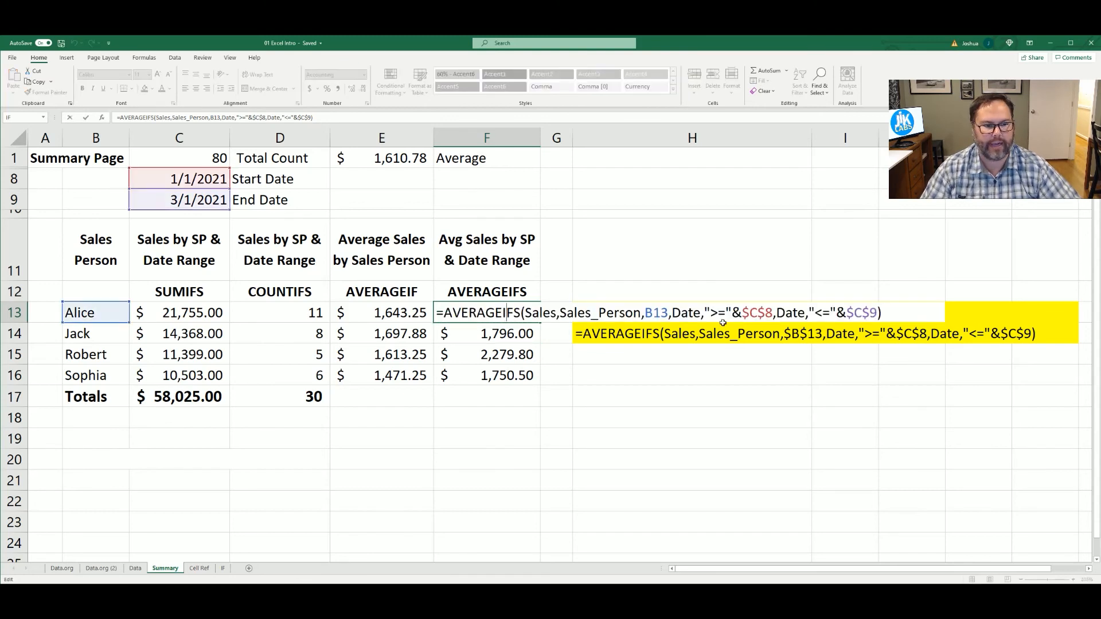
{"action": "left_click", "coordinate": [189, 202]}
{"action": "type", "text": "12/"}
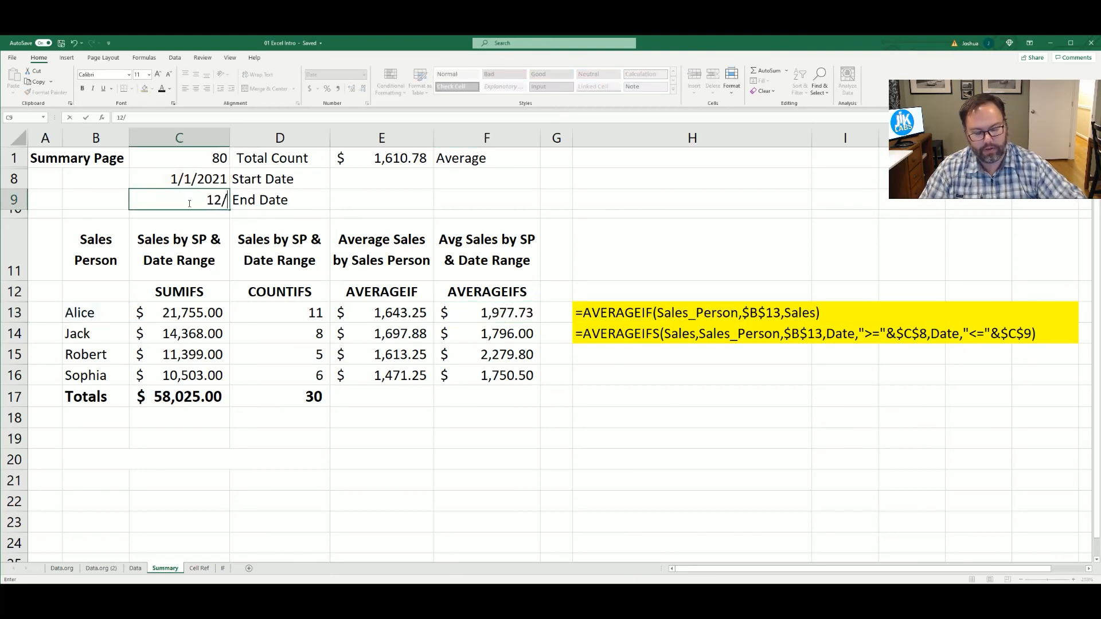
{"action": "type", "text": "31/2021"}
{"action": "key", "text": "Return"}
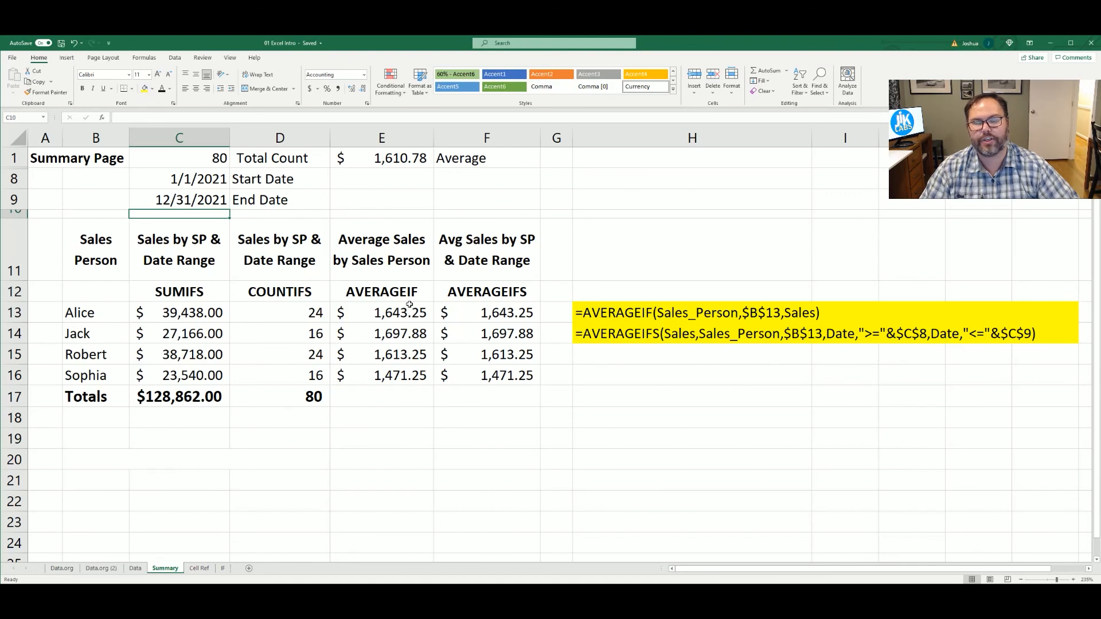